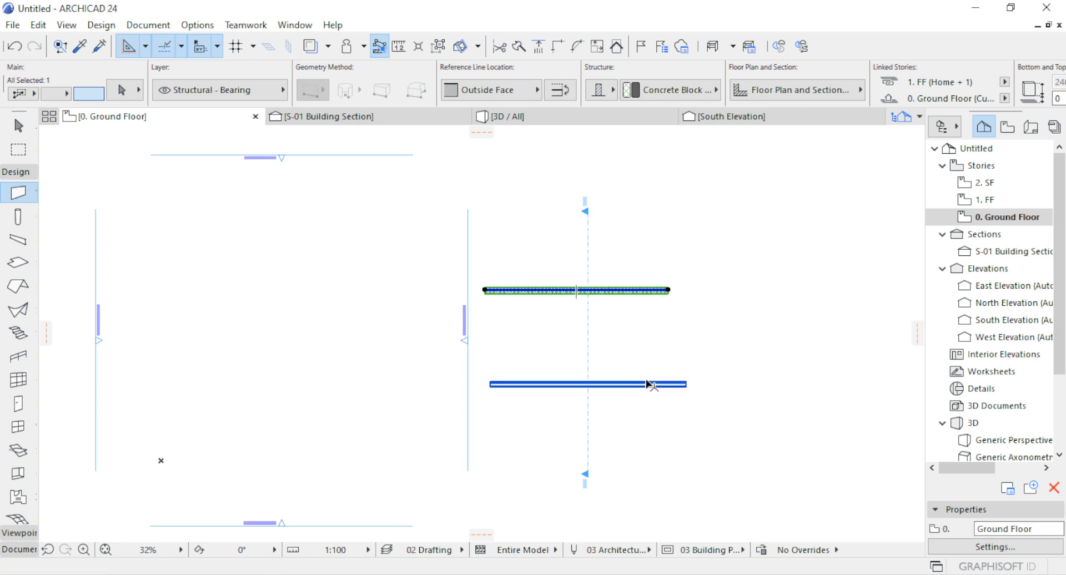
Delete both horizontal walls and the S-01 Building Section marker together with its viewpoint.
left_click(647, 384, "shift")
key("Delete")
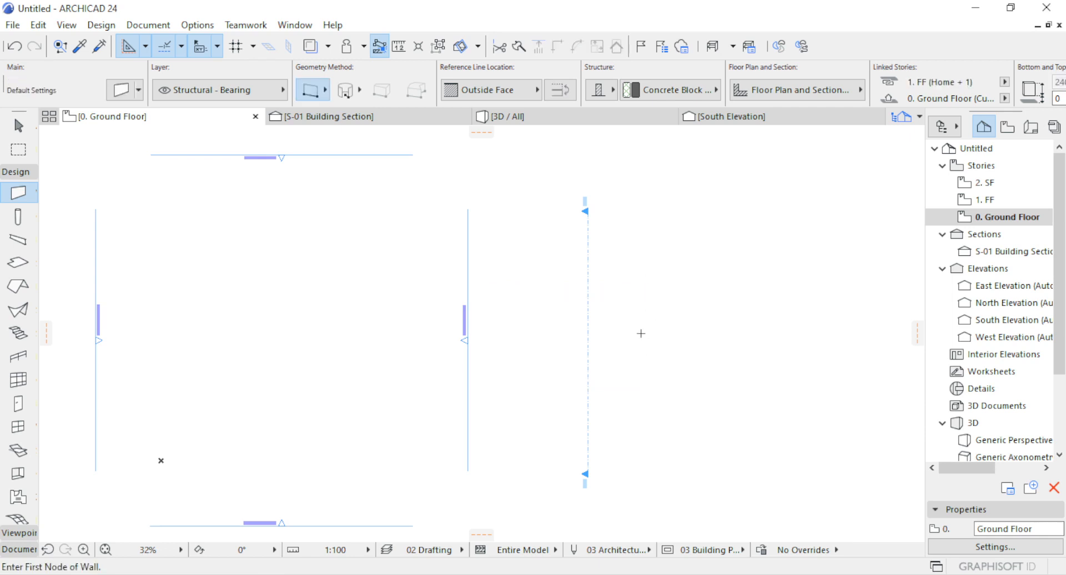
left_click(588, 353, "shift")
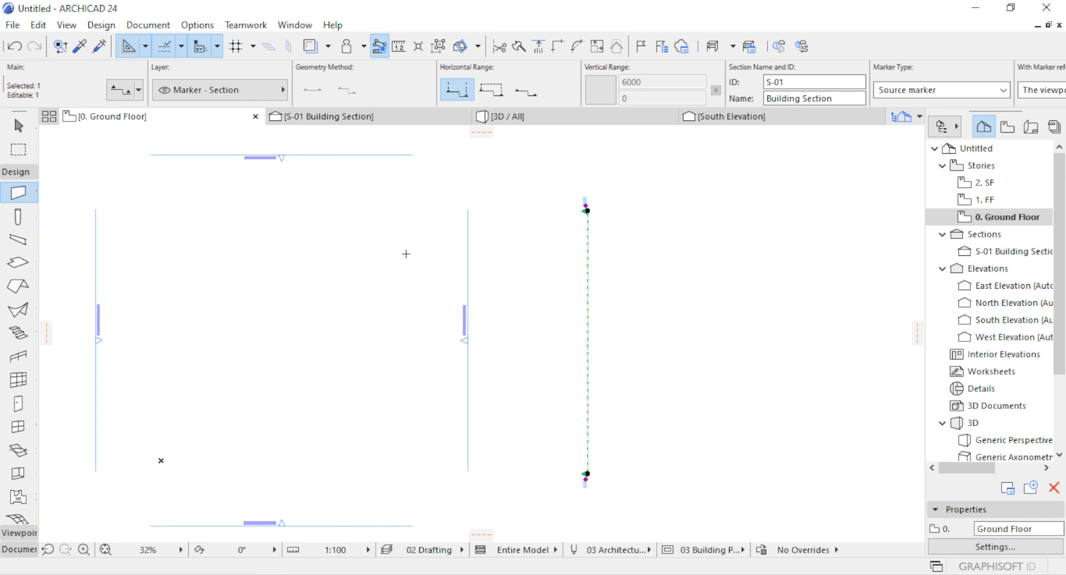
key("Delete")
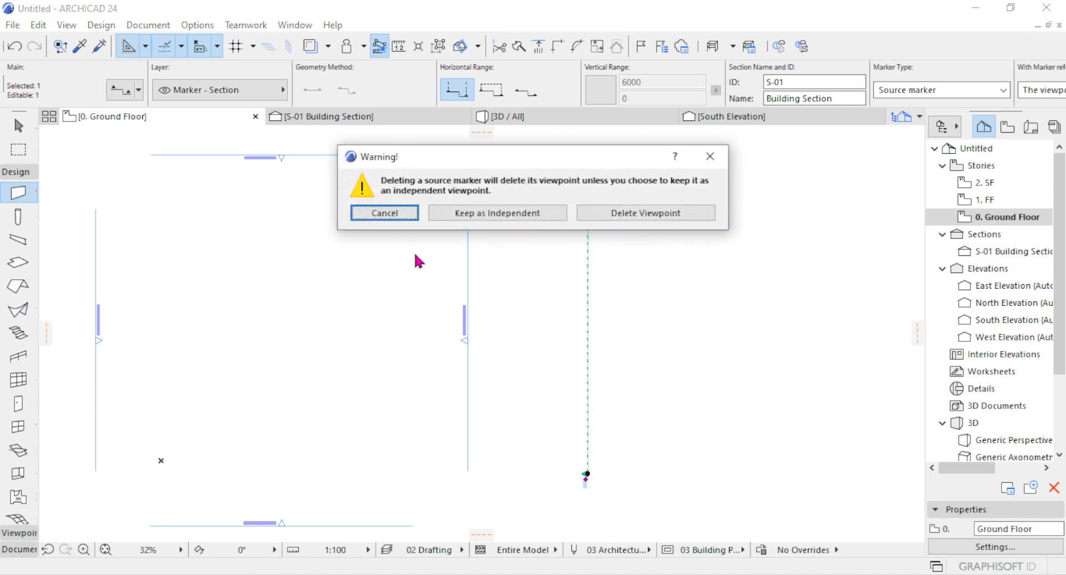
left_click(632, 216)
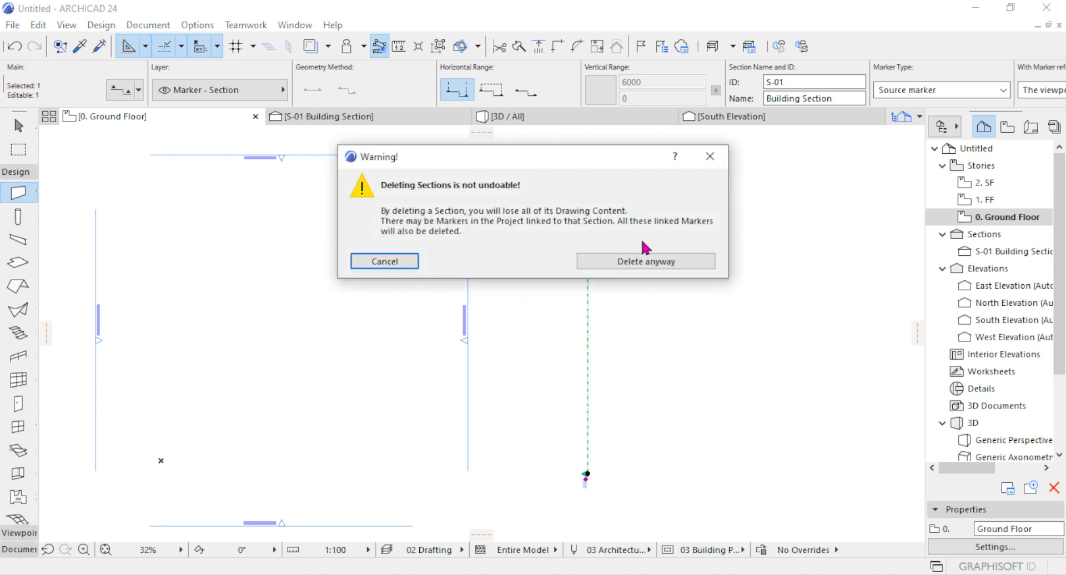
left_click(643, 260)
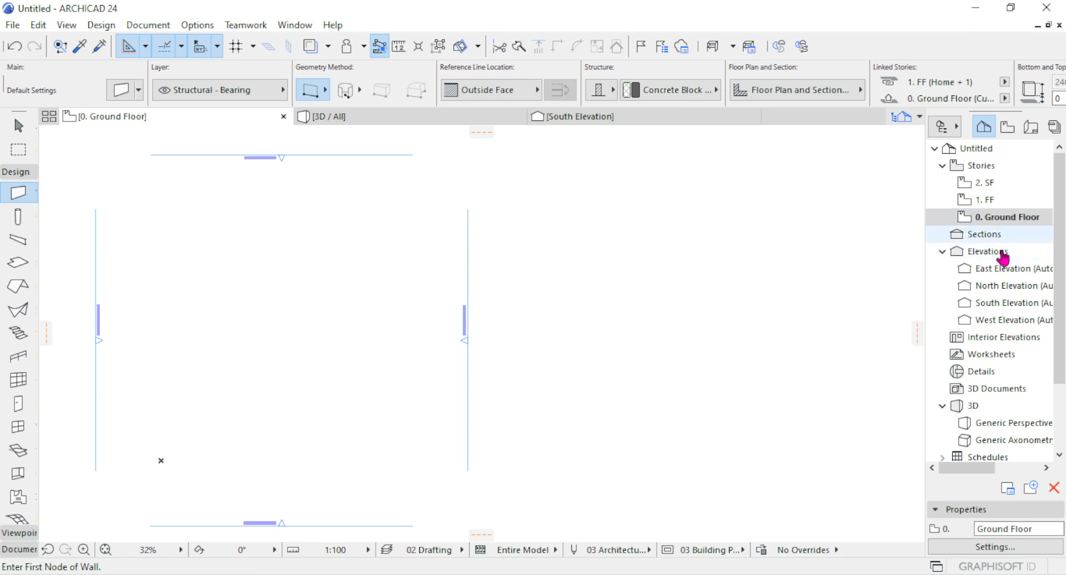
Set the default wall structure to composite and choose Basement Wall as the composite.
scroll(636, 248, "down", 2)
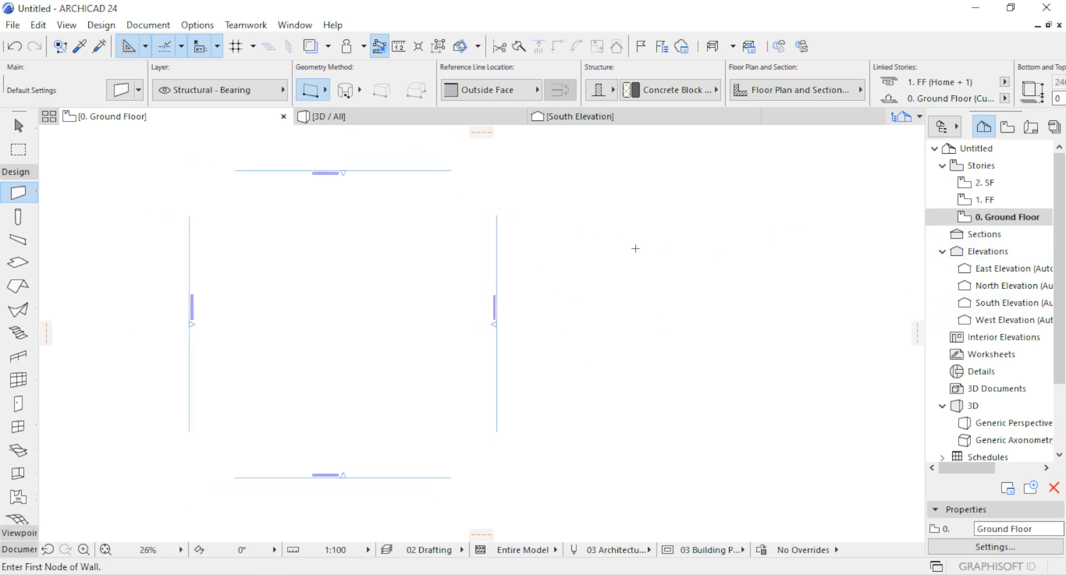
scroll(410, 272, "up", 1)
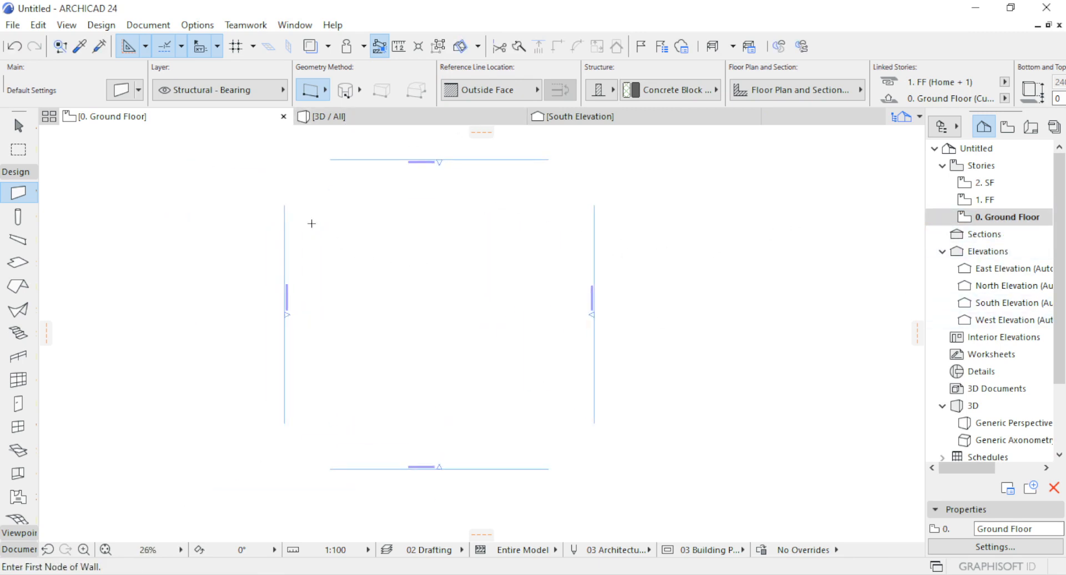
left_click(119, 89)
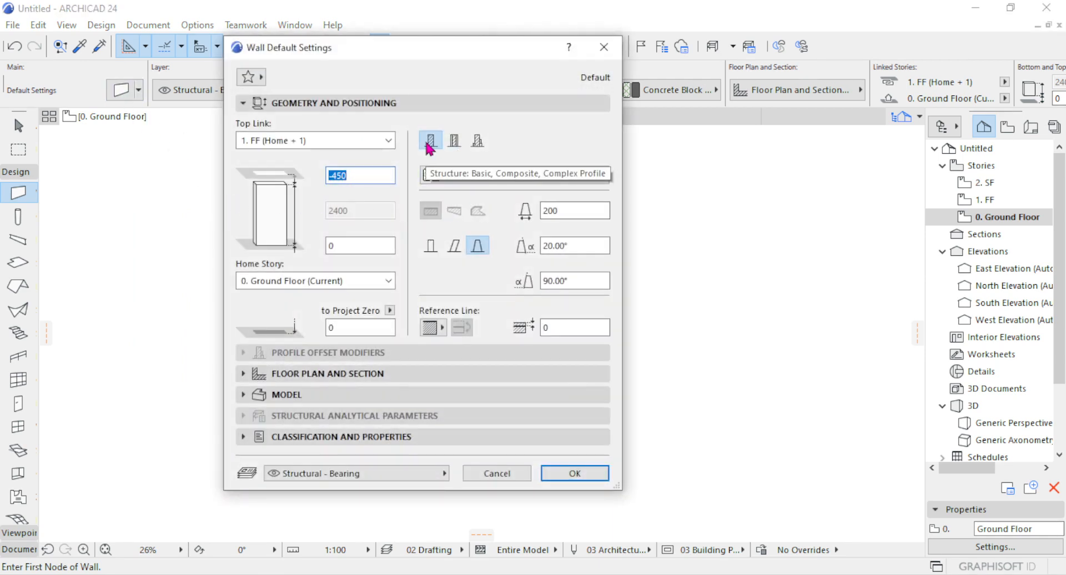
left_click(454, 141)
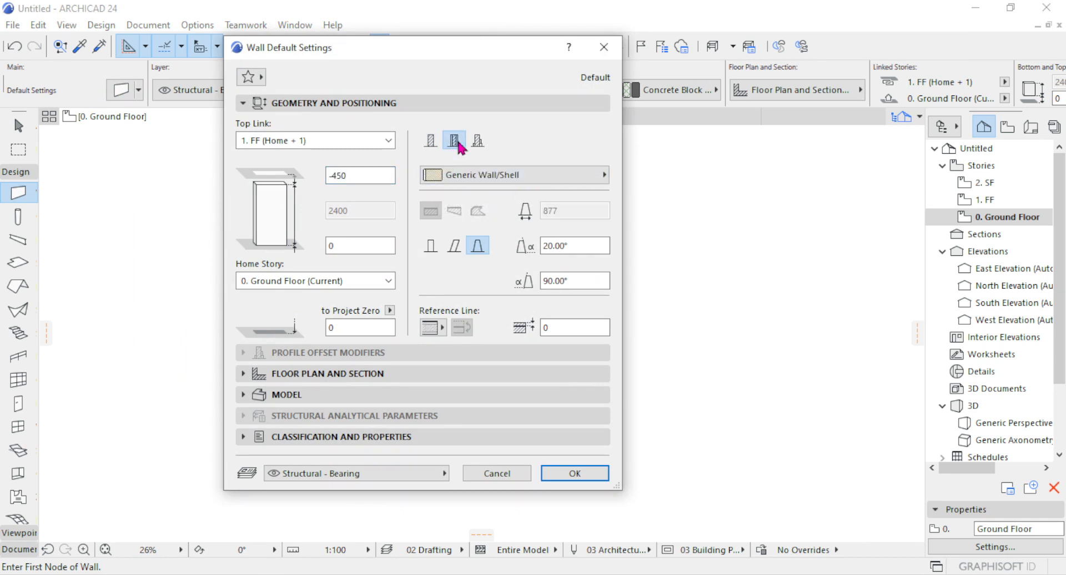
left_click(460, 174)
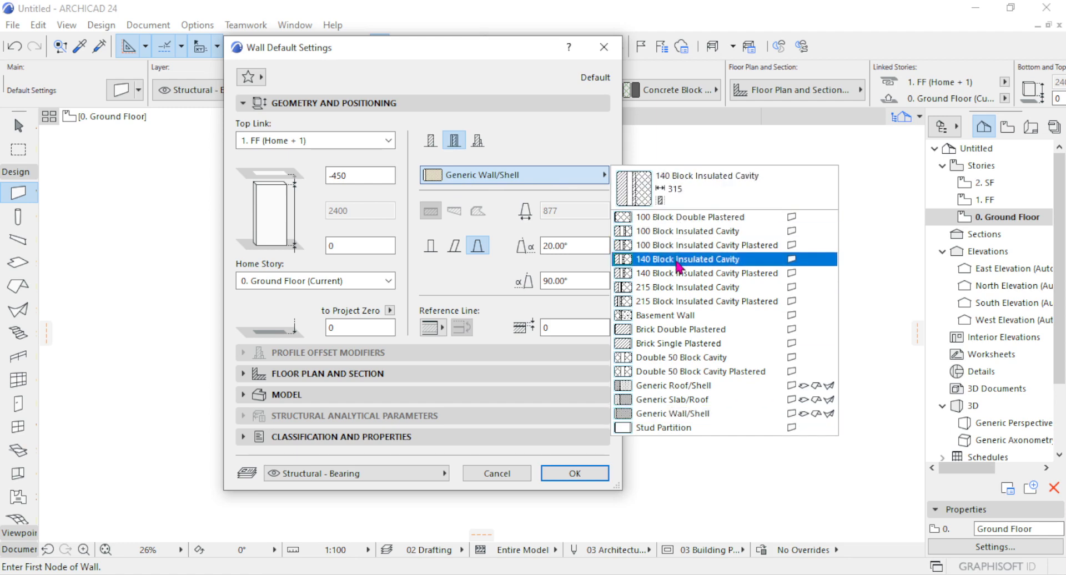
left_click(687, 322)
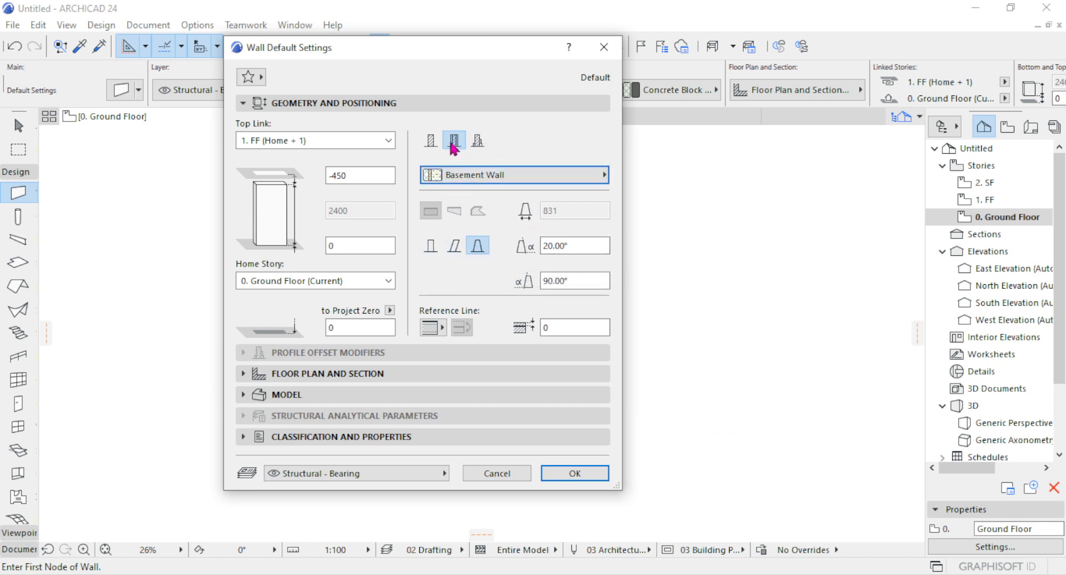
Make the default wall vertical rather than slanted or double-slanted, and apply the wall settings.
left_click(430, 247)
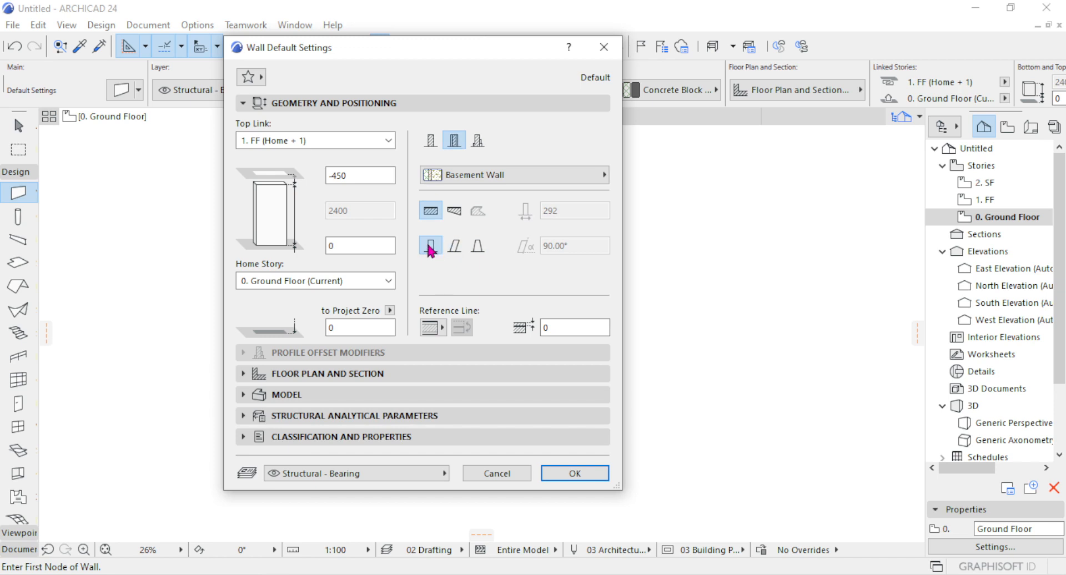
left_click(456, 248)
left_click(476, 248)
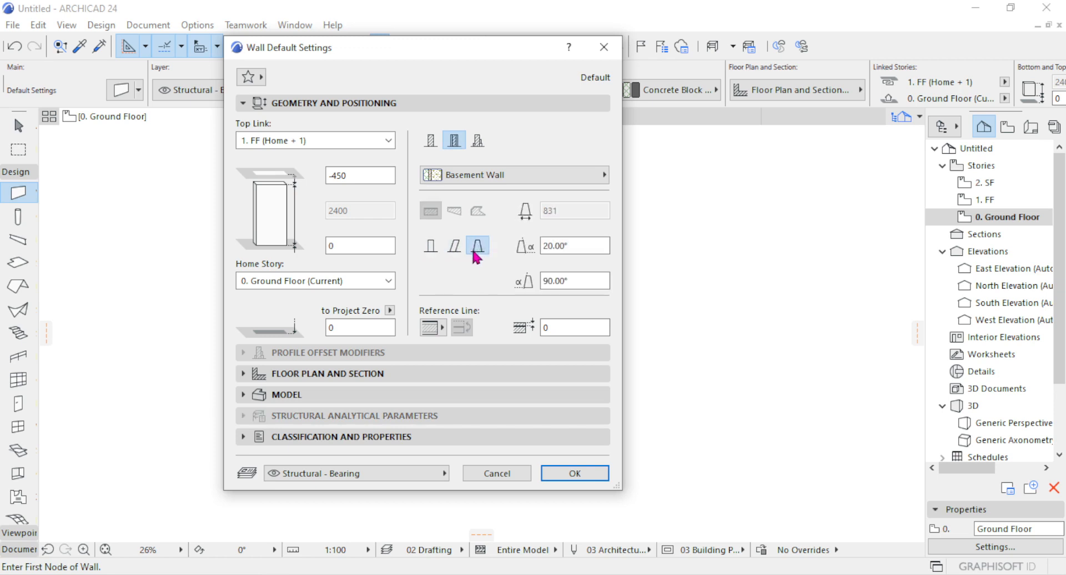
left_click(456, 248)
left_click(471, 248)
left_click(460, 247)
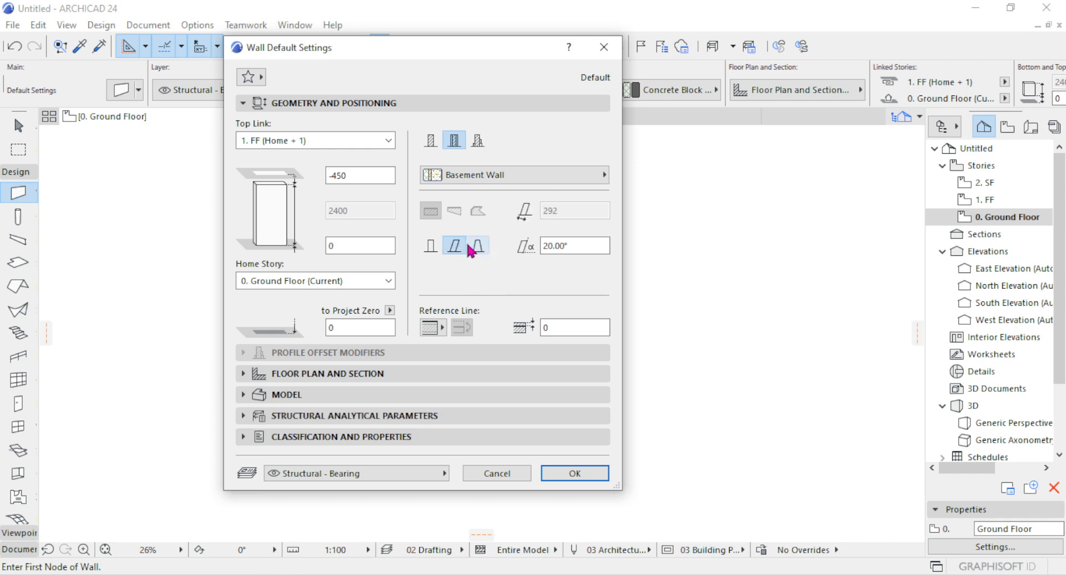
left_click(430, 245)
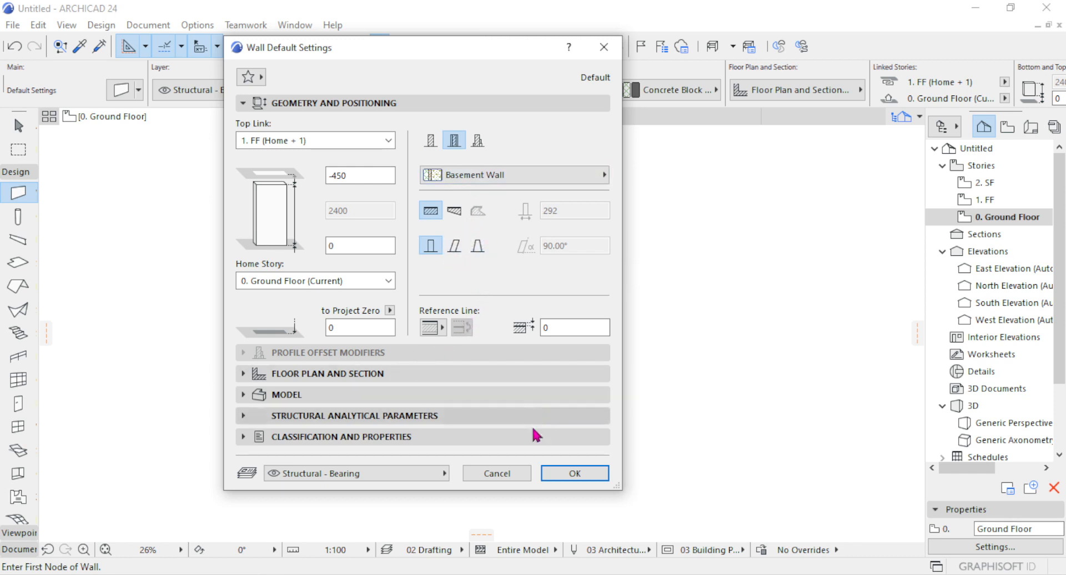
left_click(558, 473)
Draw a horizontal Basement Wall between the west and east elevation markers and inspect its layers at the west end.
scroll(347, 252, "up", 2)
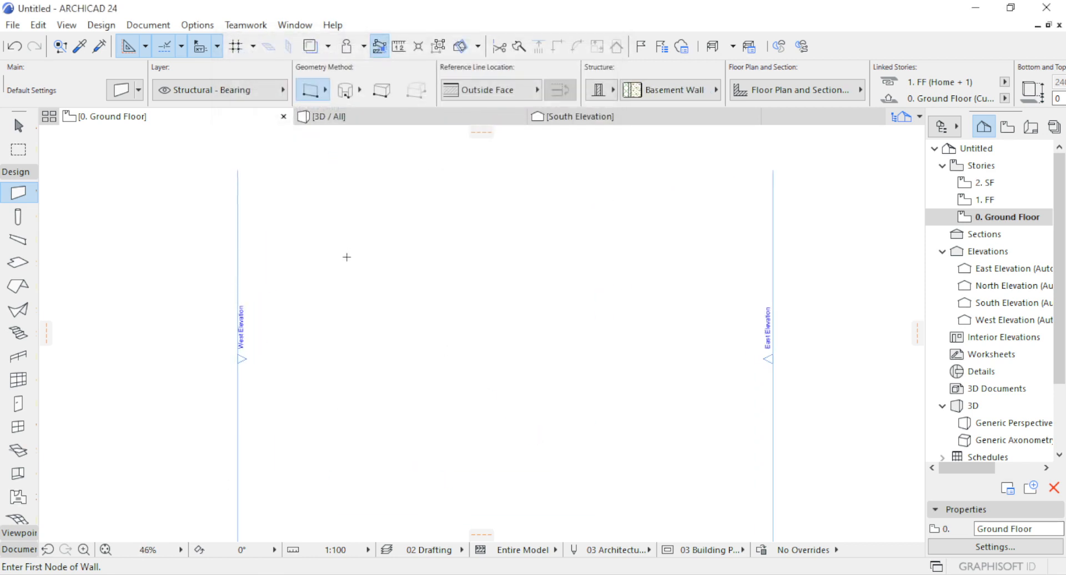
left_click(318, 279)
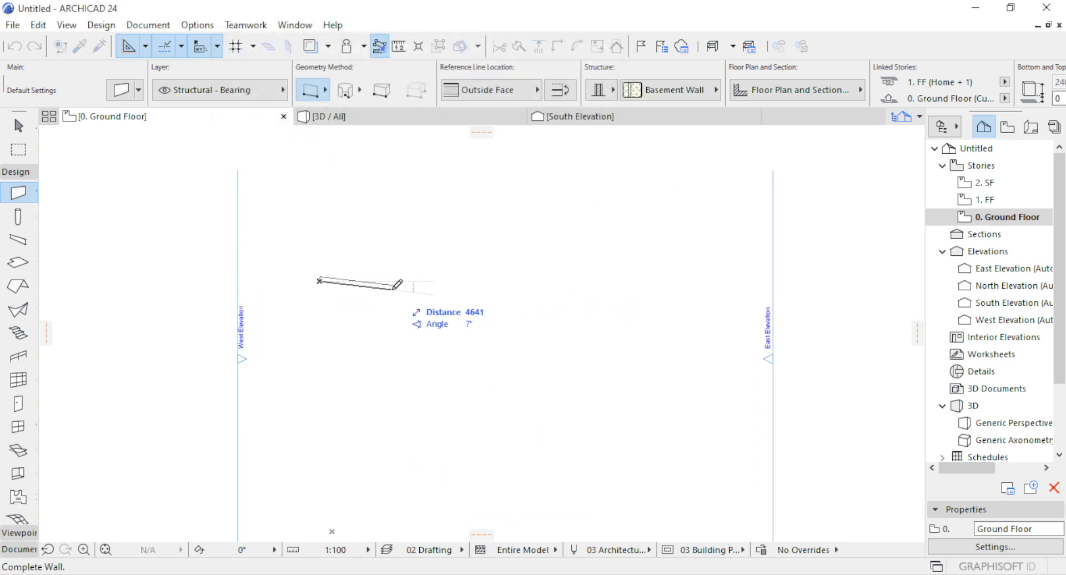
left_click(504, 279)
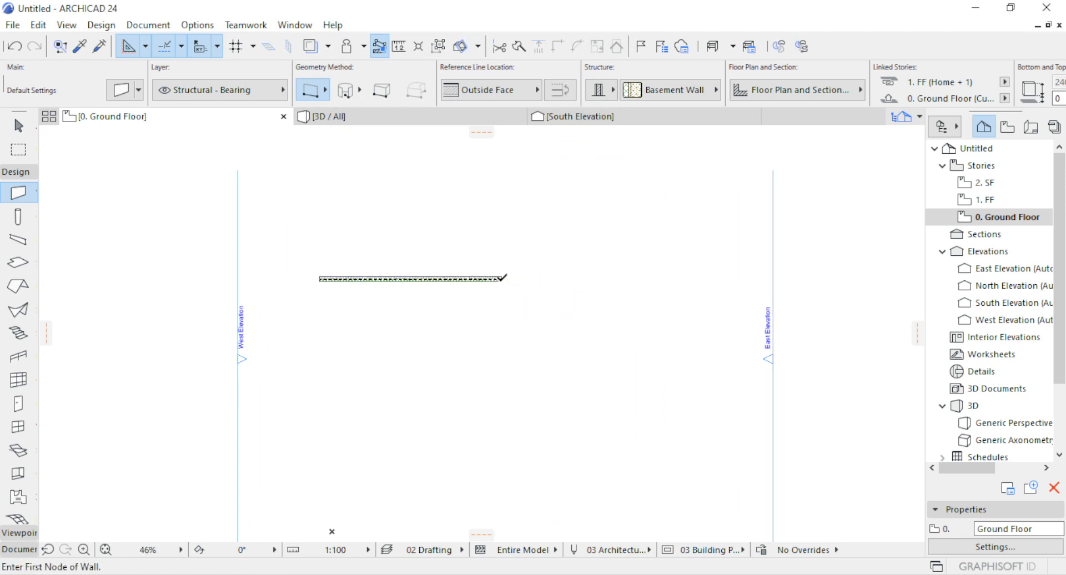
scroll(347, 296, "up", 3)
scroll(284, 258, "up", 5)
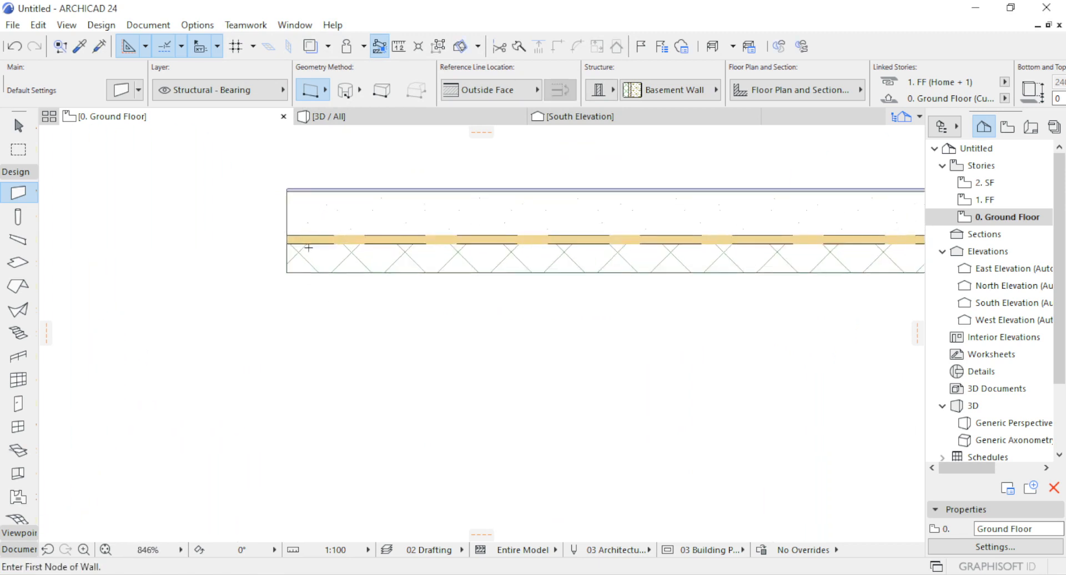
scroll(306, 247, "down", 1)
scroll(306, 242, "up", 5)
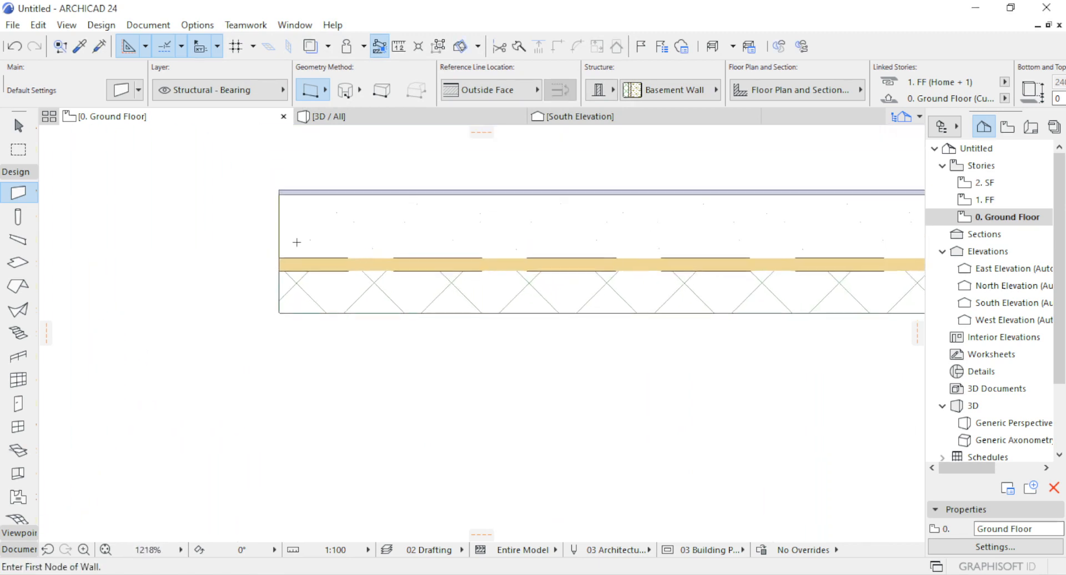
scroll(297, 267, "down", 6)
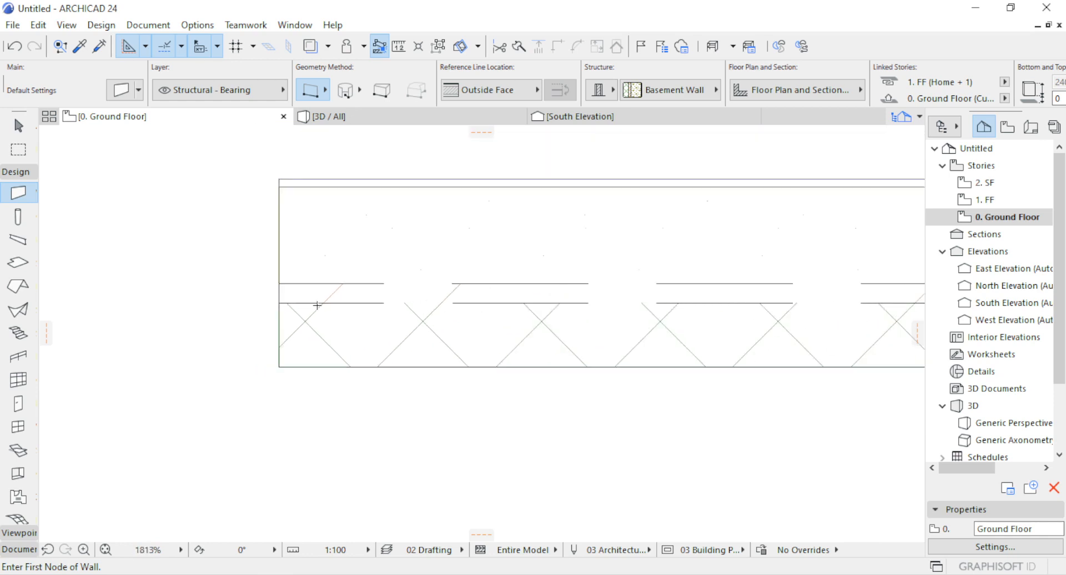
Change the default wall composite to 215 Block Insulated Cavity Plastered and apply the settings.
left_click(121, 90)
left_click(481, 179)
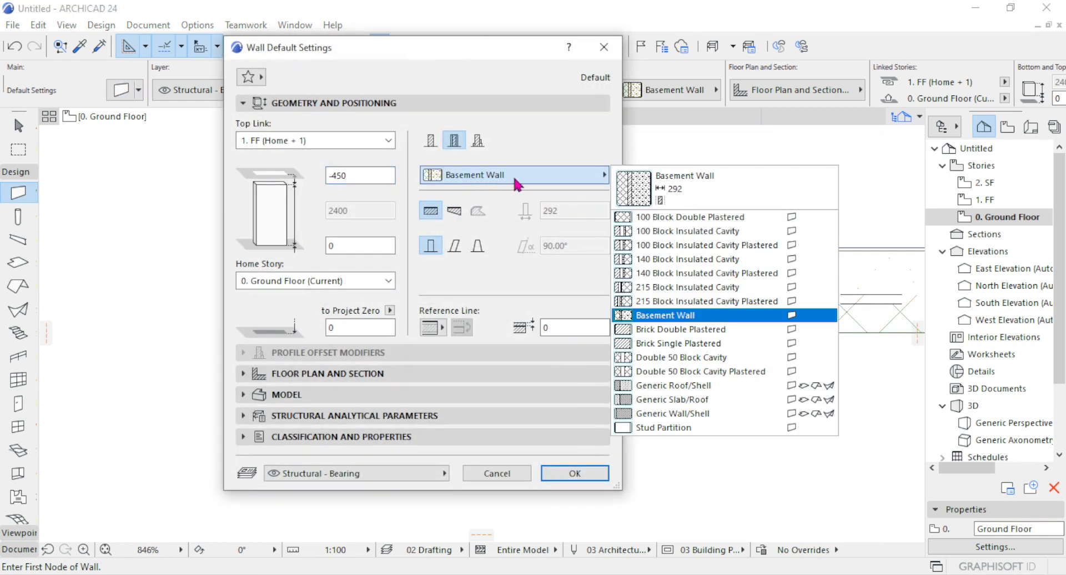
left_click(637, 302)
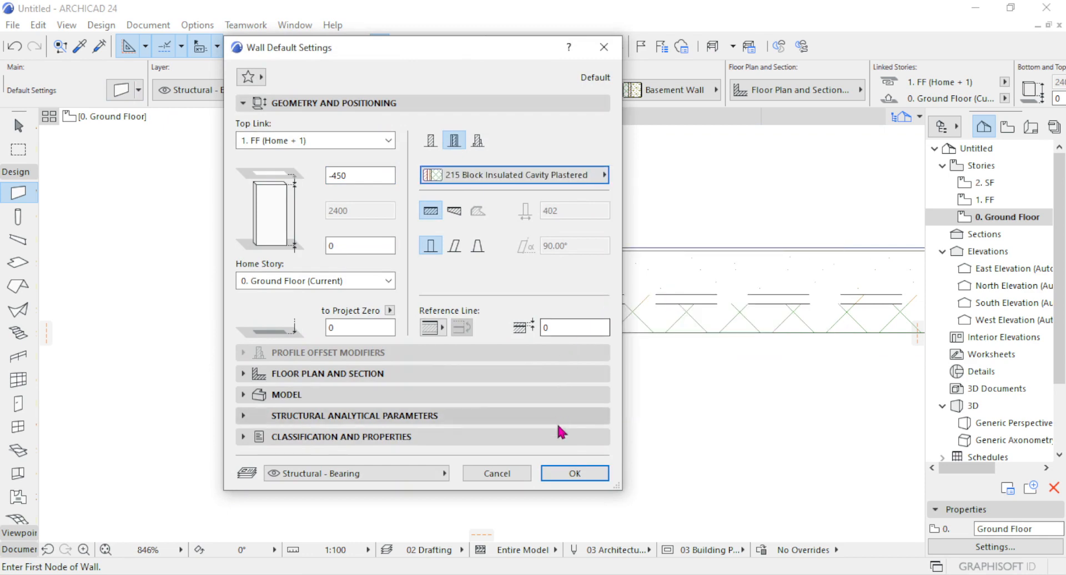
left_click(562, 473)
Draw a horizontal 215 Block Insulated Cavity Plastered wall below the basement wall, starting near its west end.
scroll(309, 260, "down", 5)
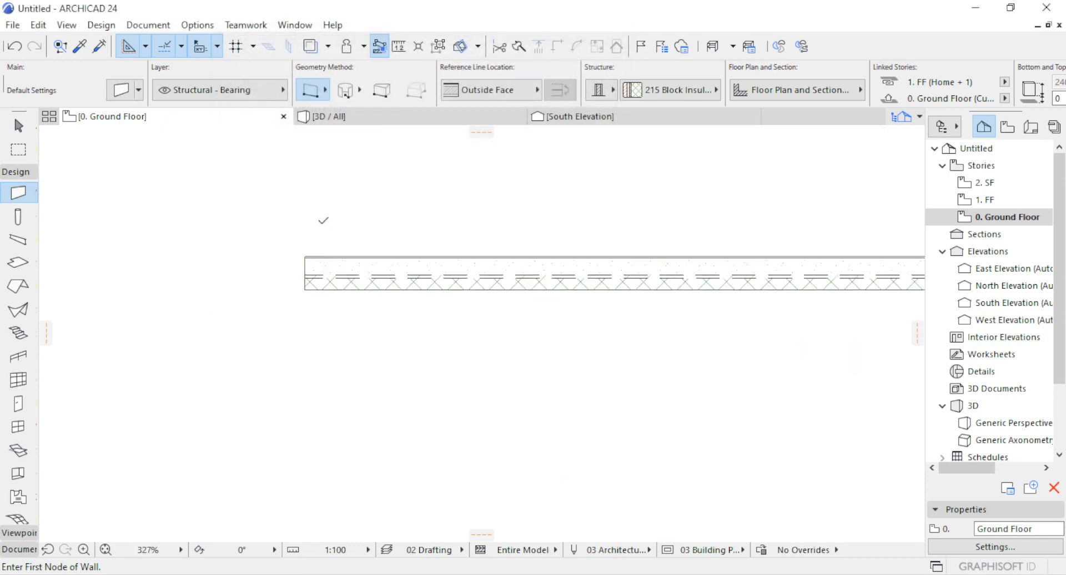
left_click(313, 380)
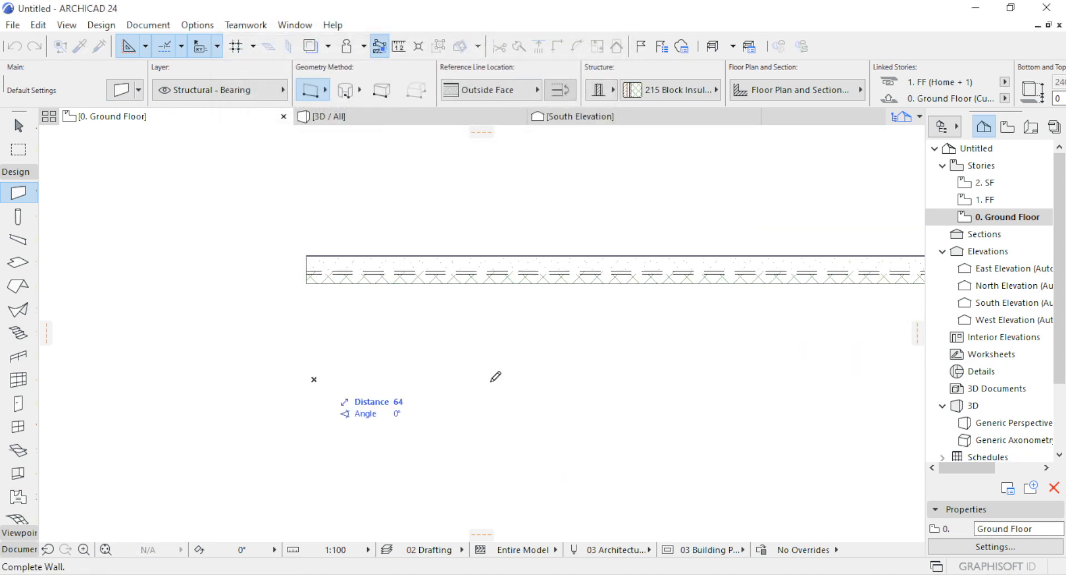
left_click(668, 381)
Examine the plaster, block, insulation, cavity and brick layers at the west end of the 215 block wall.
scroll(314, 387, "up", 1)
scroll(313, 386, "up", 6)
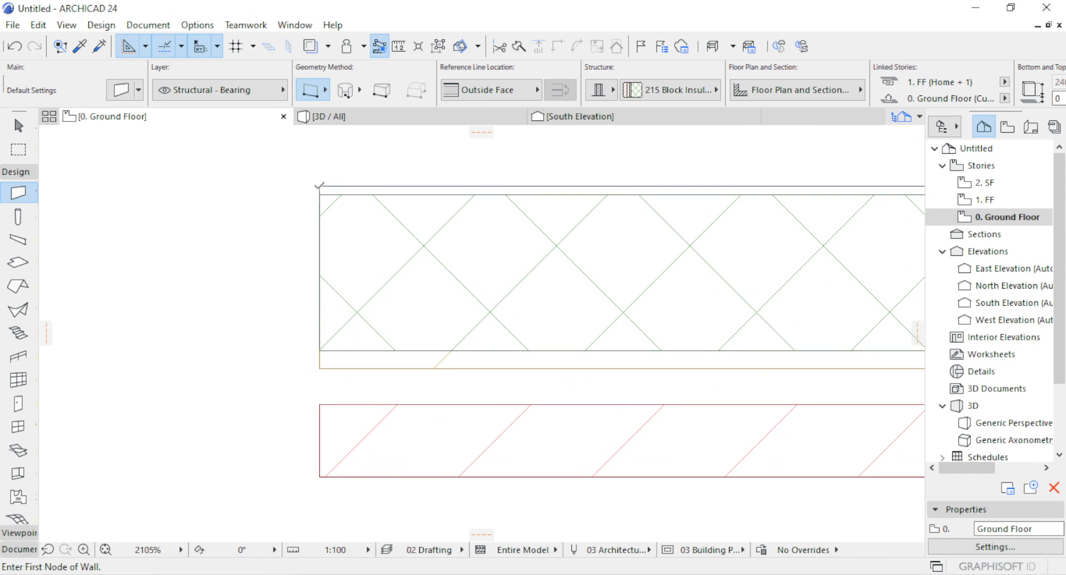
scroll(321, 187, "up", 8)
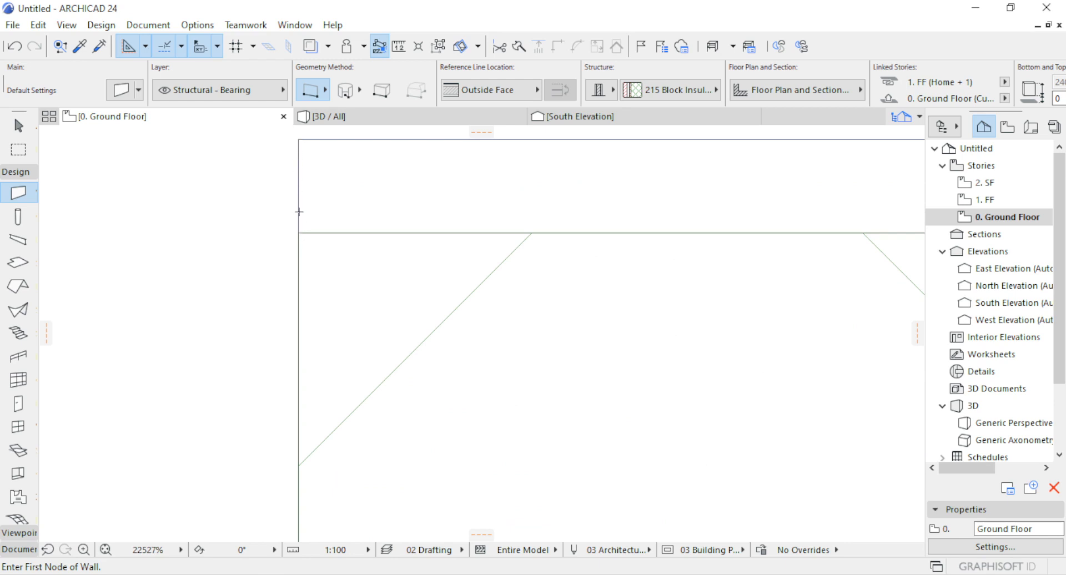
scroll(300, 212, "down", 2)
scroll(318, 176, "down", 8)
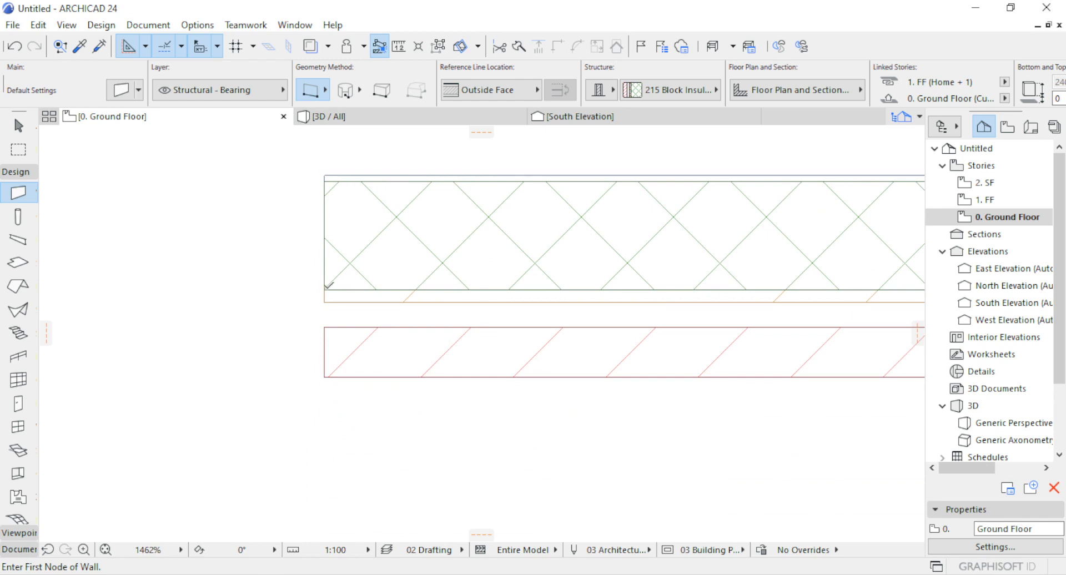
scroll(328, 289, "up", 8)
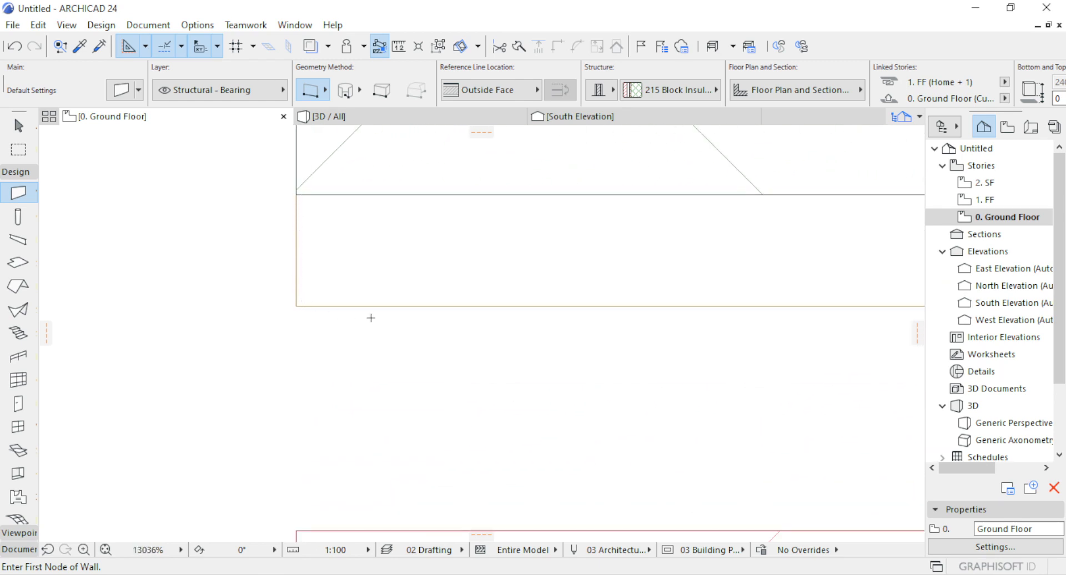
scroll(333, 272, "down", 6)
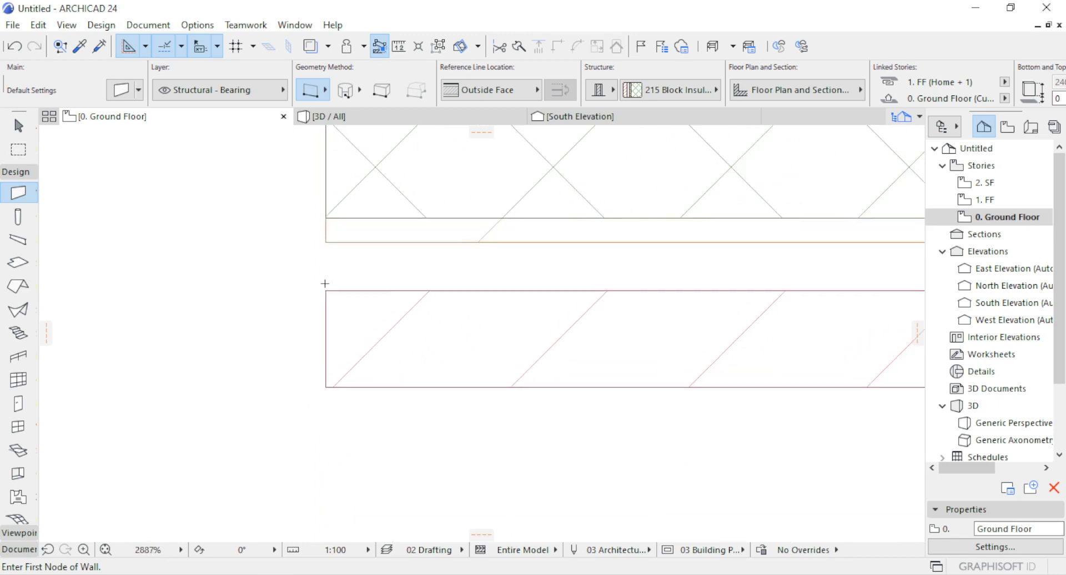
scroll(325, 283, "up", 3)
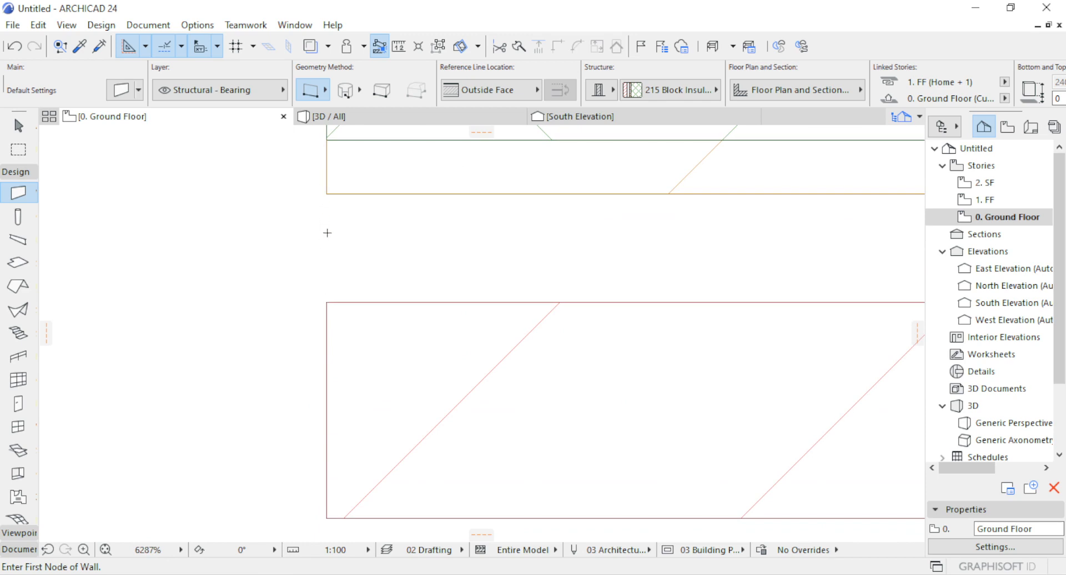
scroll(327, 232, "down", 3)
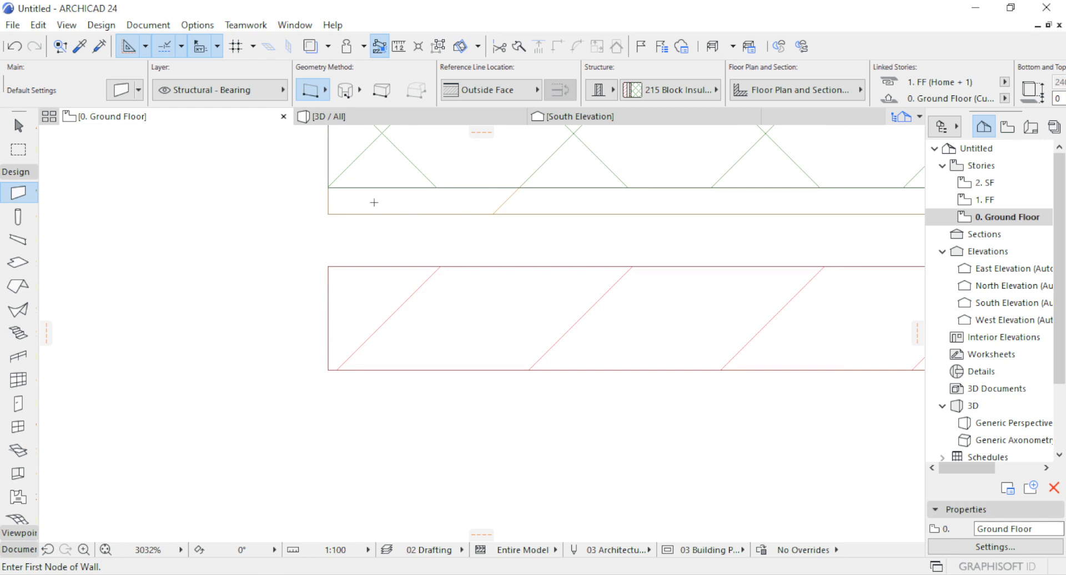
scroll(373, 203, "down", 3)
scroll(379, 270, "up", 3)
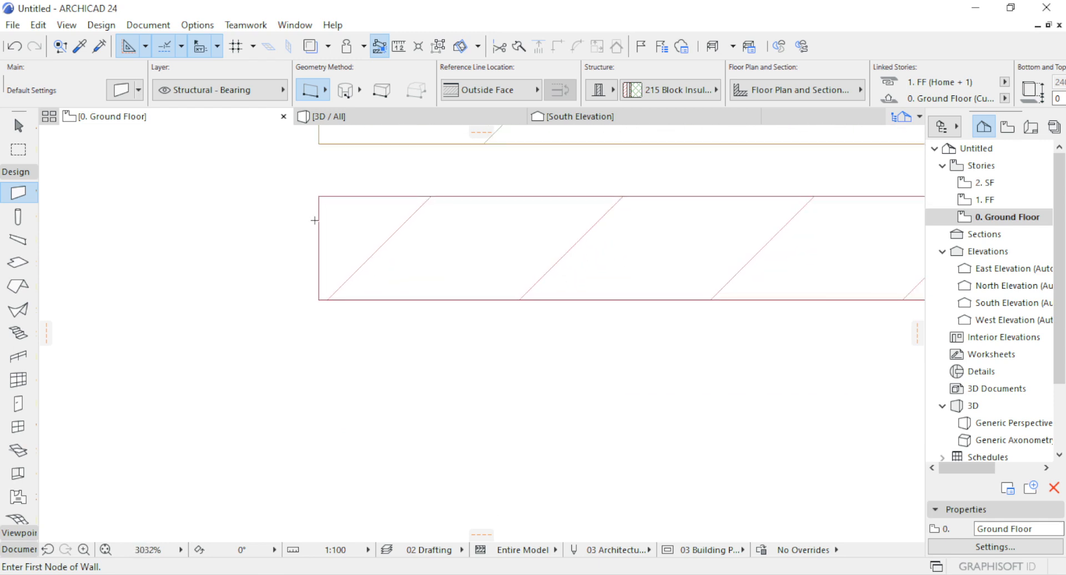
scroll(386, 288, "down", 6)
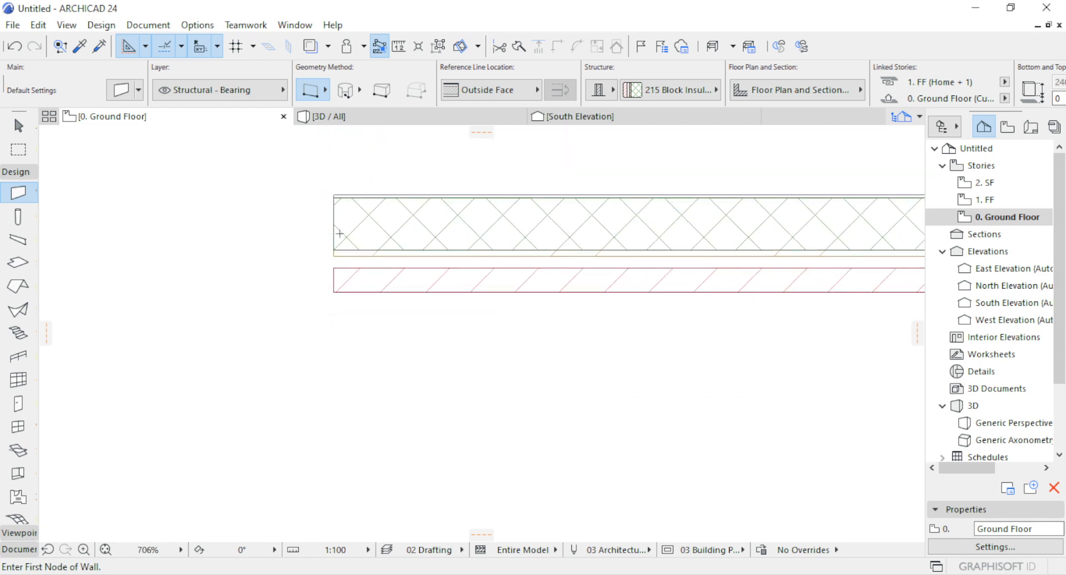
scroll(341, 228, "up", 4)
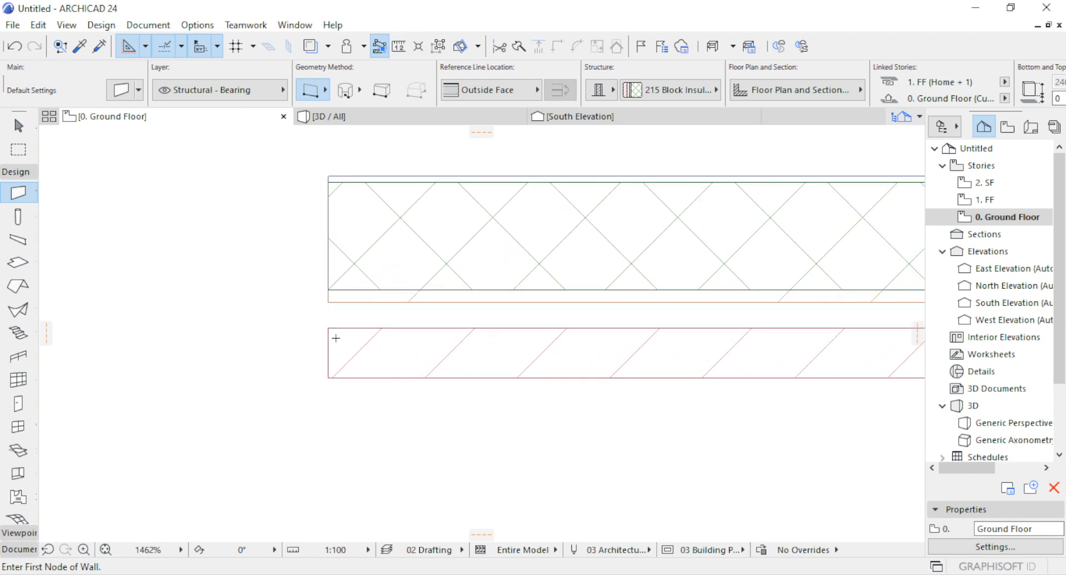
Set the default wall to the basic Concrete Block - Structural material and draw a short horizontal wall below the 215 block cavity wall.
scroll(314, 272, "down", 6)
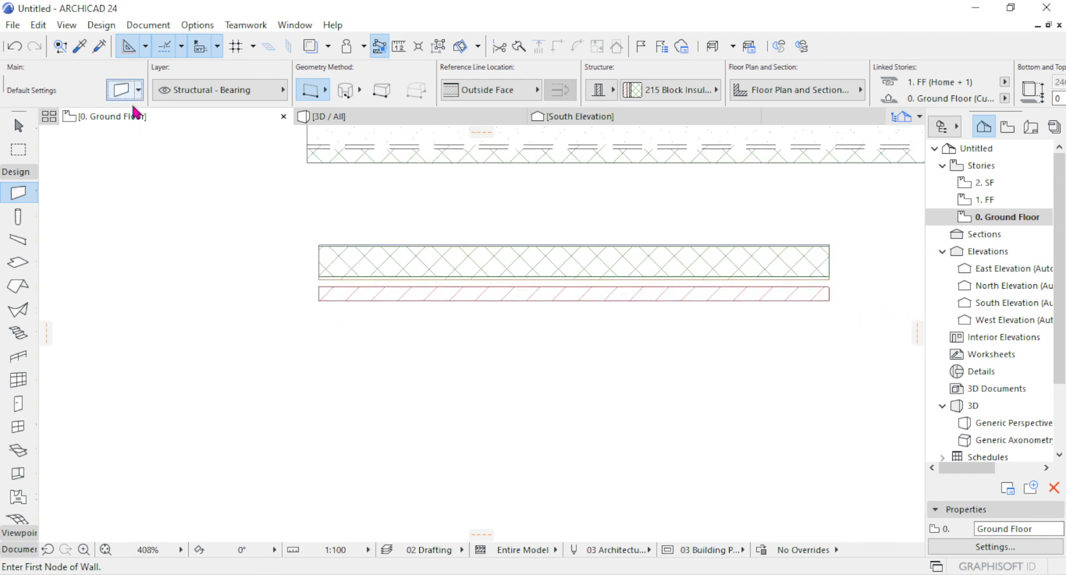
left_click(123, 92)
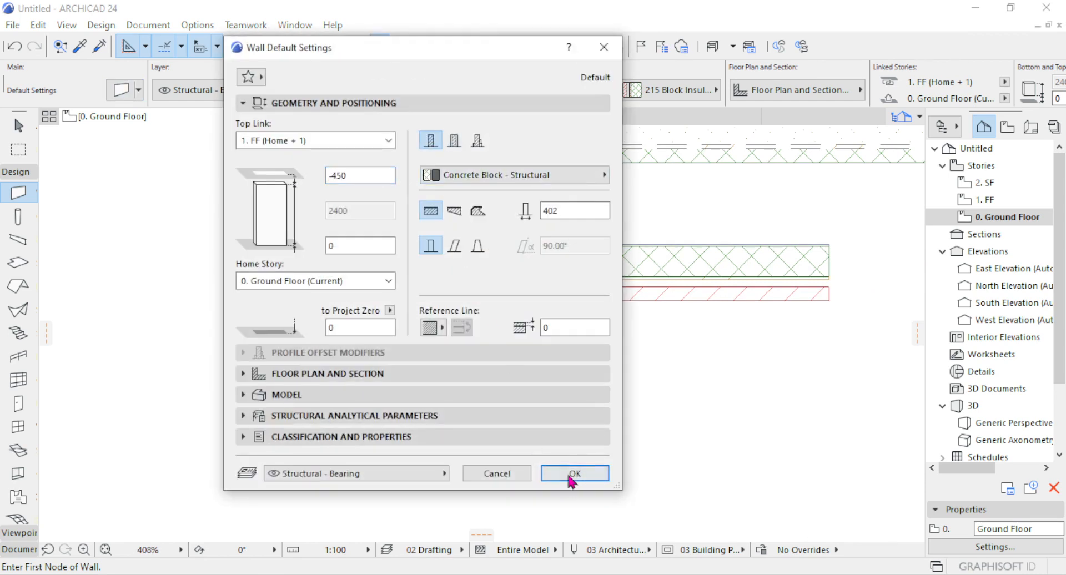
left_click(574, 473)
left_click(311, 395)
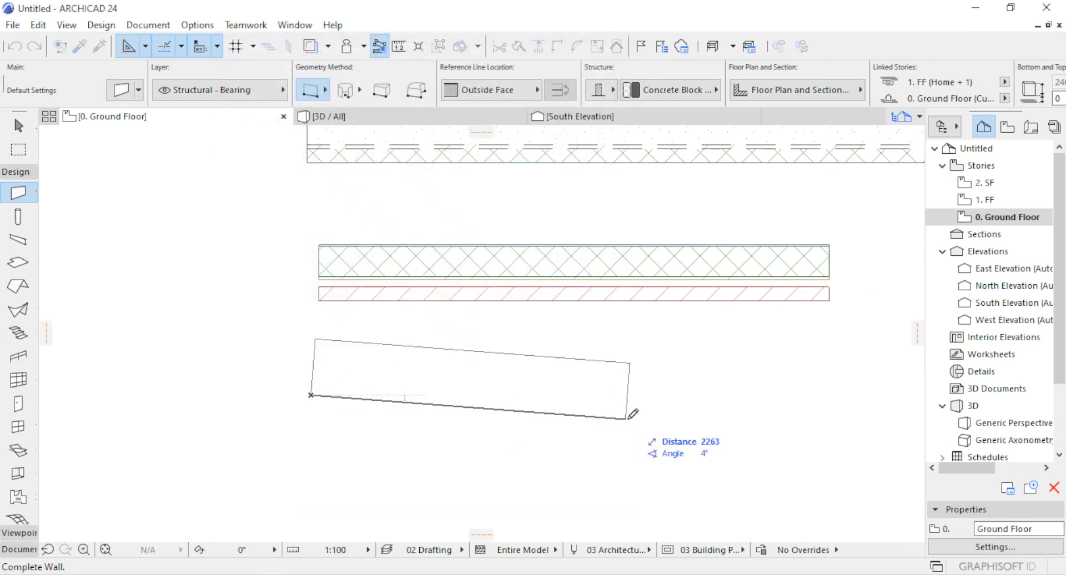
left_click(644, 395)
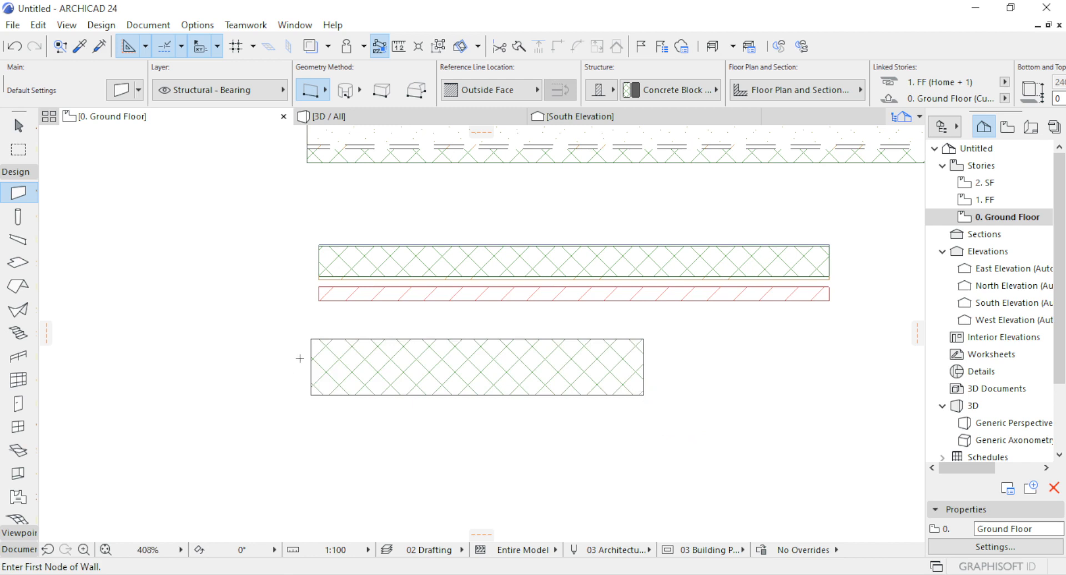
Compare the single-material concrete block wall with the layered cavity wall above it at their west ends.
scroll(300, 359, "up", 3)
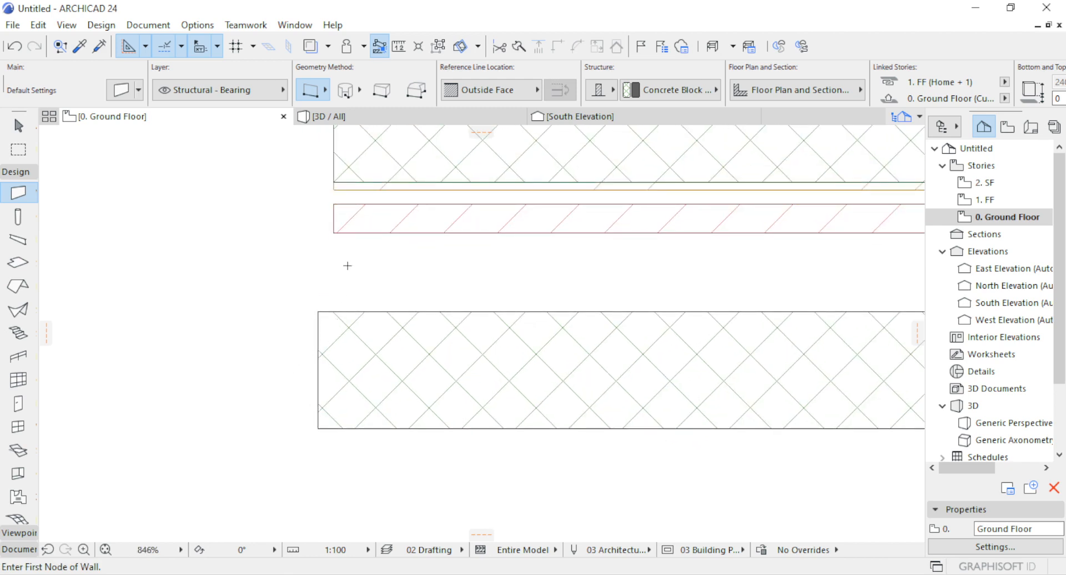
scroll(347, 272, "down", 2)
scroll(344, 195, "up", 3)
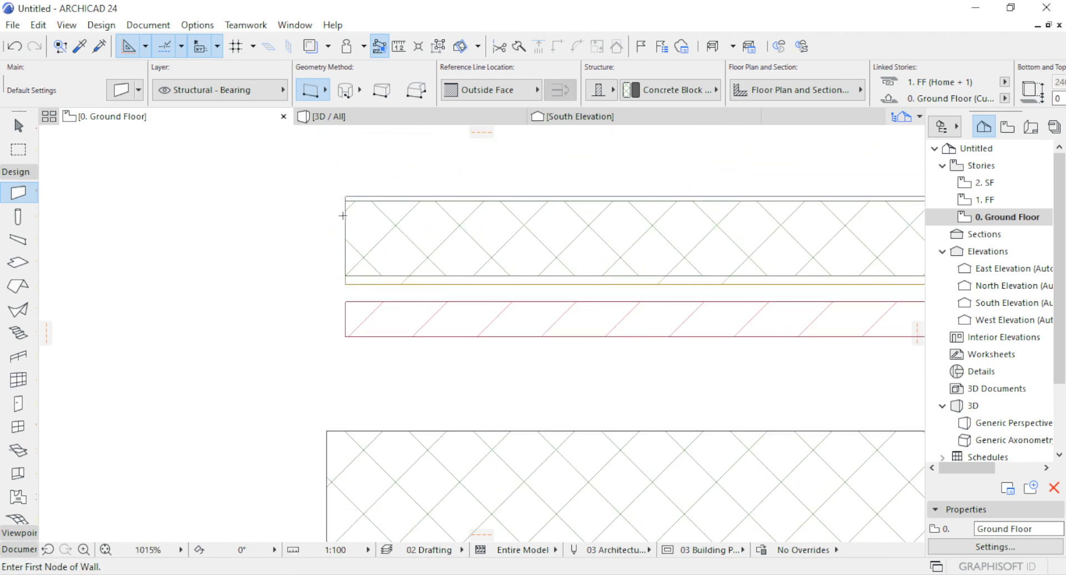
scroll(351, 280, "down", 5)
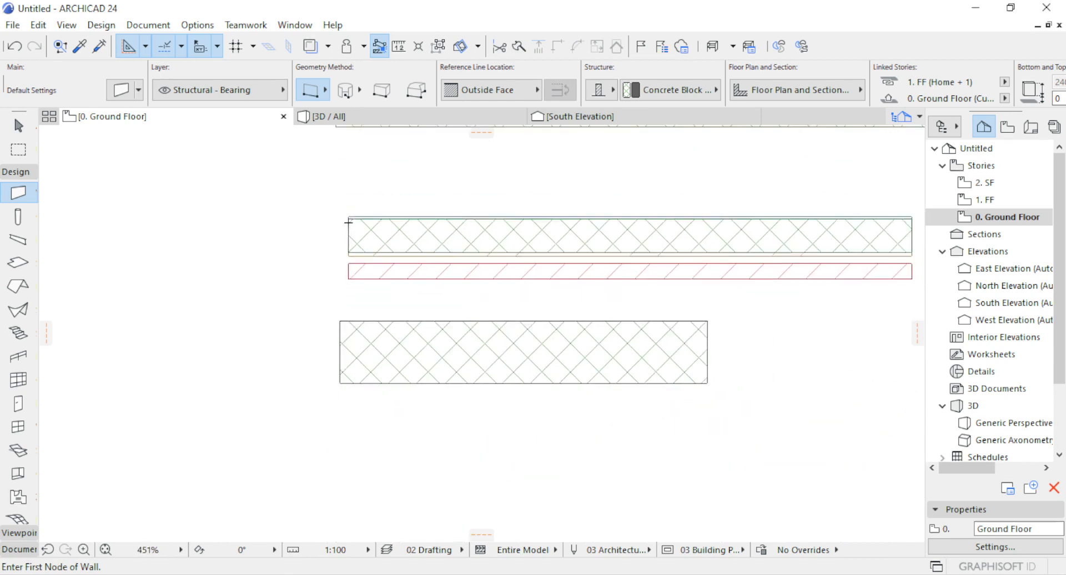
Delete the single-material concrete block wall below the cavity wall.
left_click(446, 345, "shift")
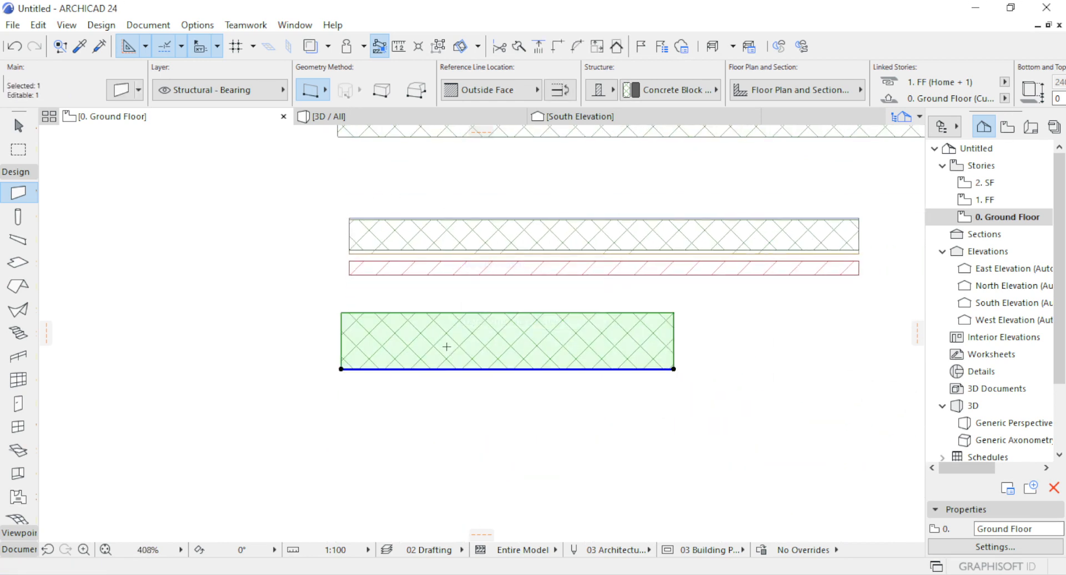
key("Delete")
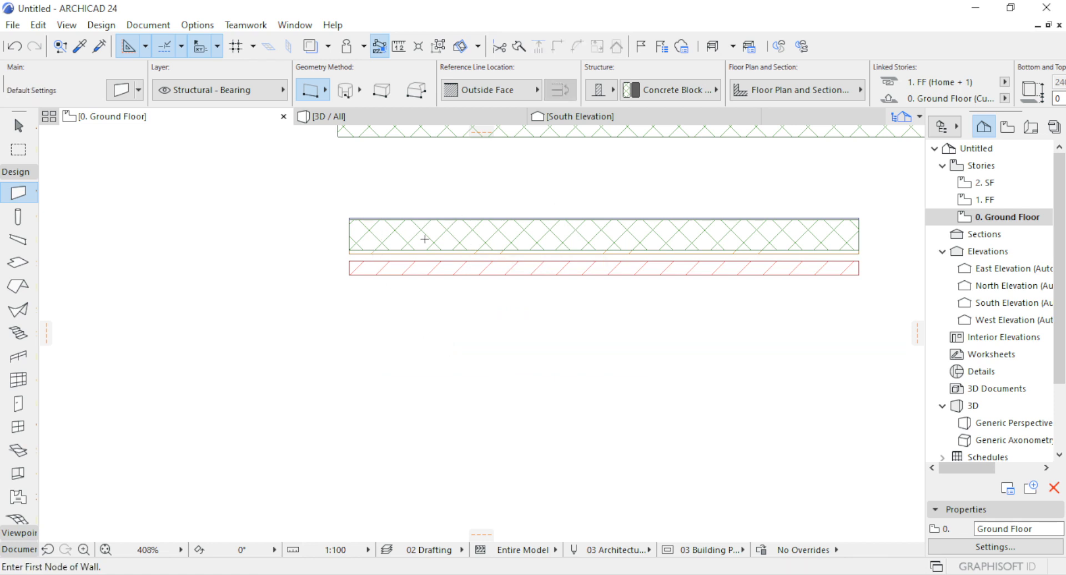
left_click(121, 90)
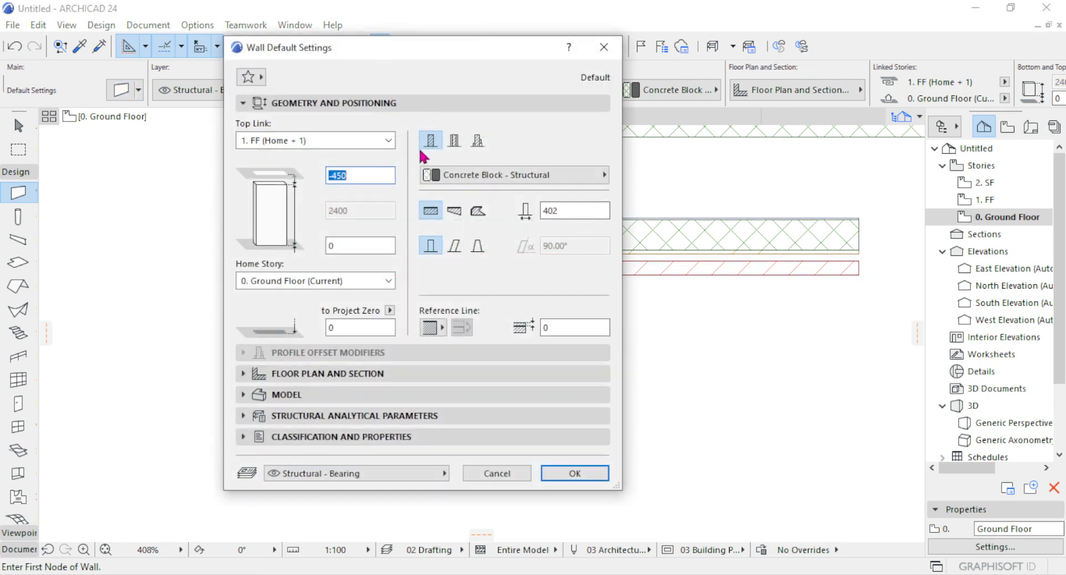
left_click(604, 47)
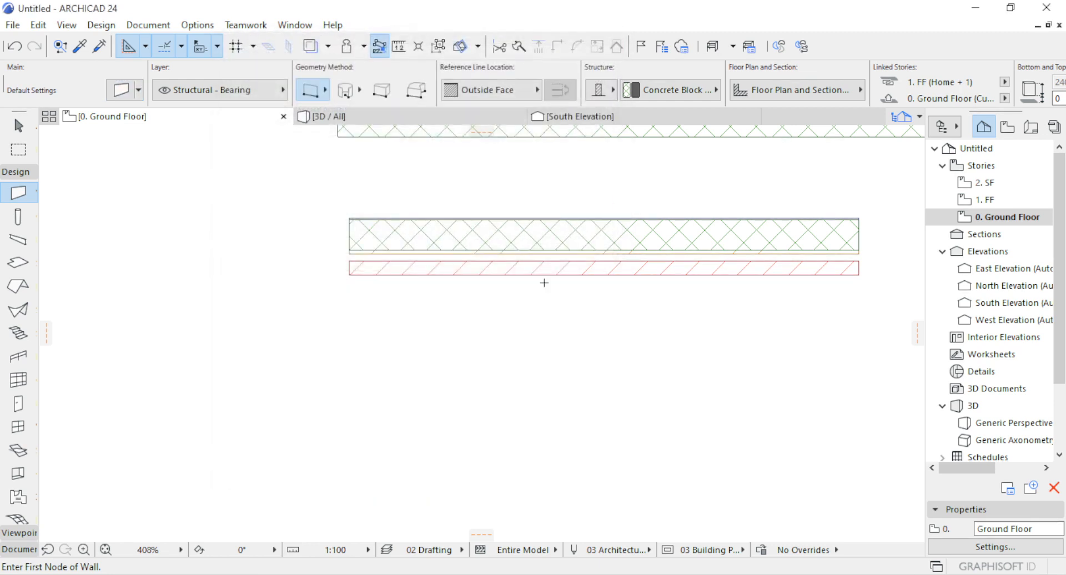
Open the Composites element attribute settings.
left_click(198, 28)
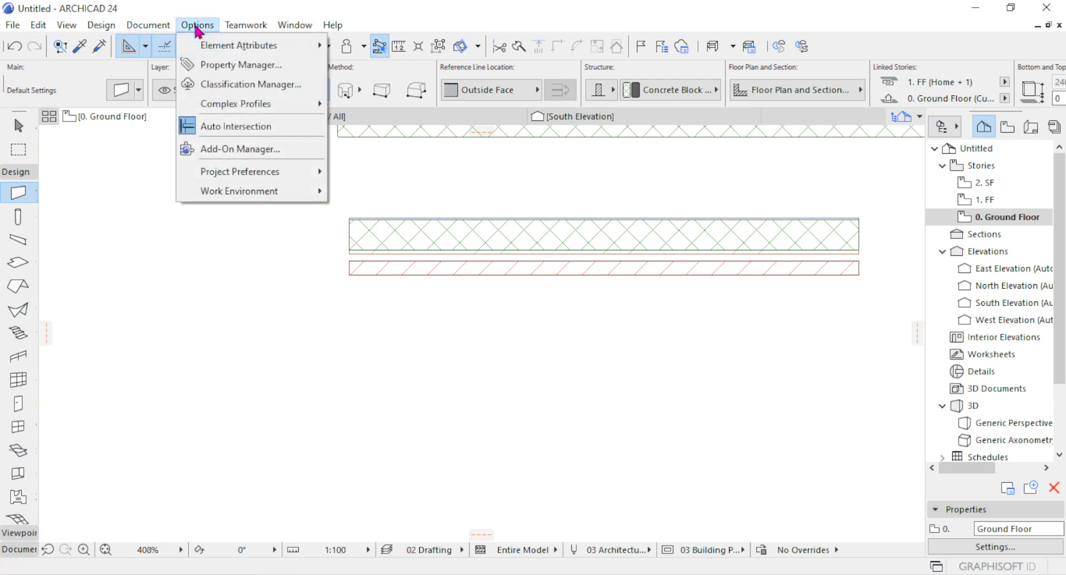
mouse_move(195, 48)
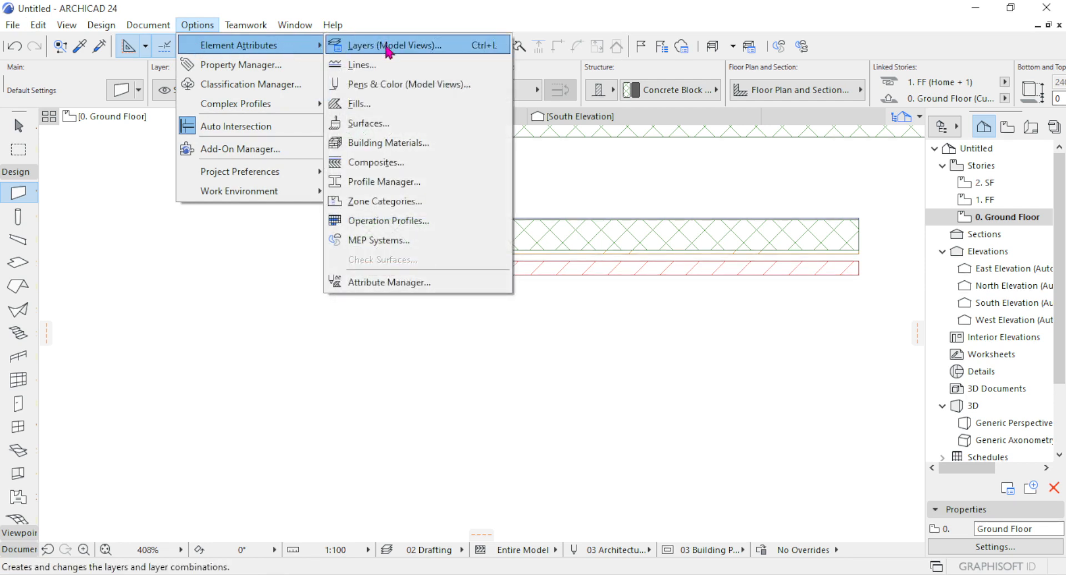
left_click(383, 162)
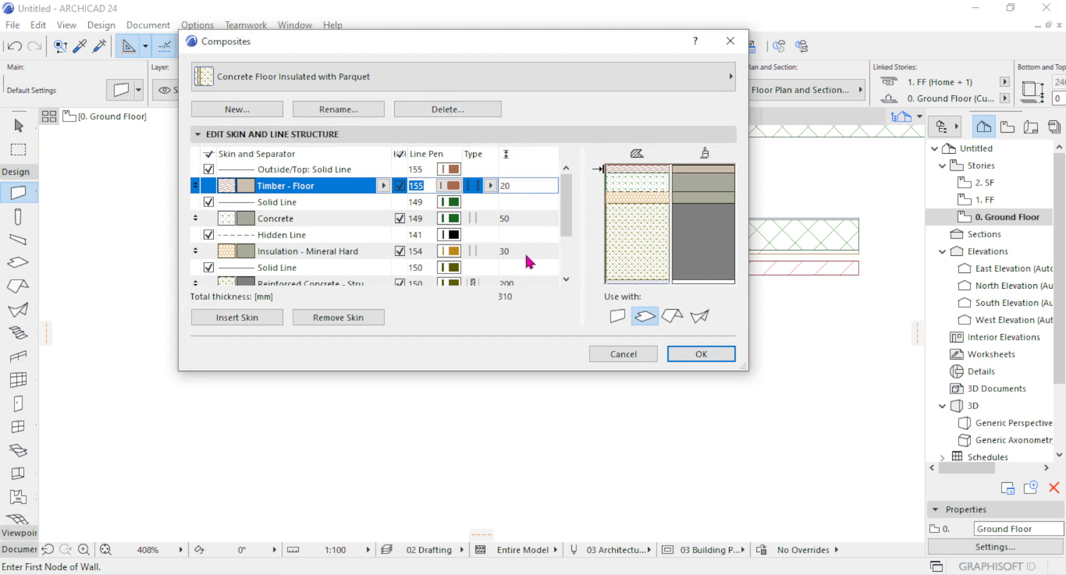
Examine the full list of skins and separators of the Concrete Floor Insulated with Parquet composite.
scroll(447, 269, "down", 1)
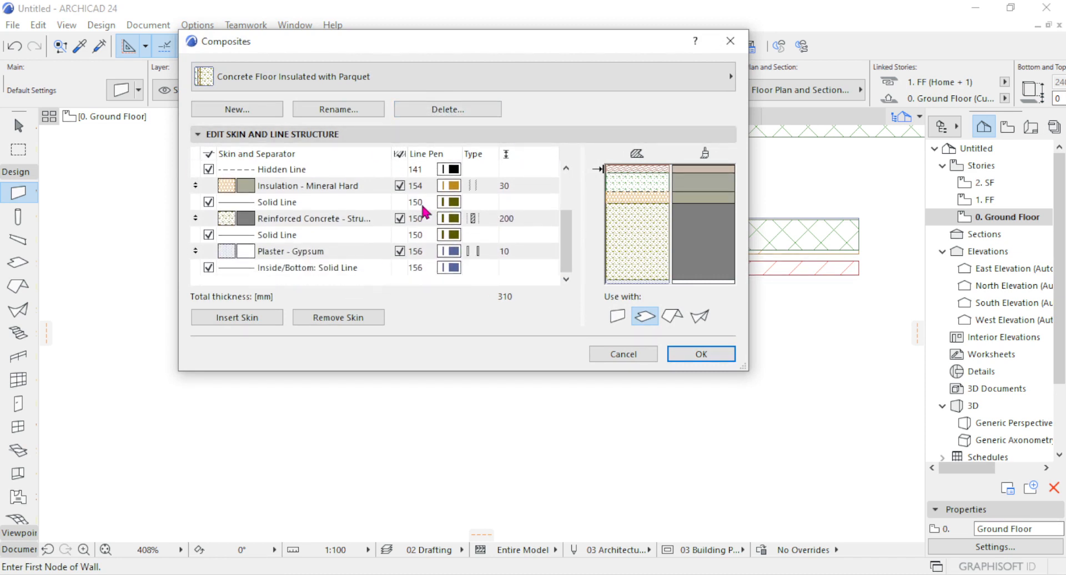
scroll(374, 222, "up", 4)
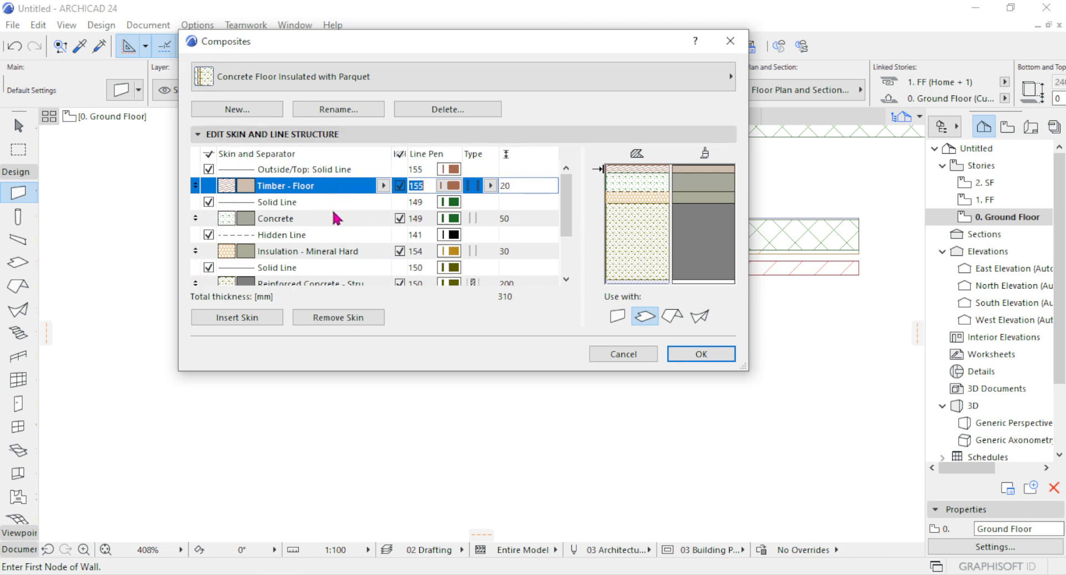
scroll(350, 208, "down", 3)
scroll(353, 219, "up", 3)
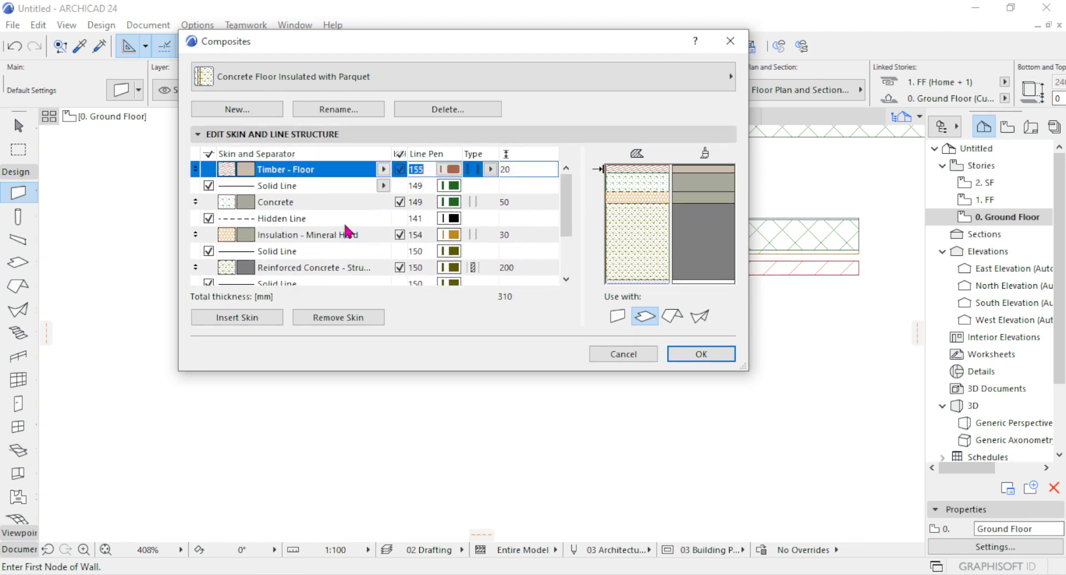
scroll(347, 229, "up", 1)
scroll(303, 250, "down", 3)
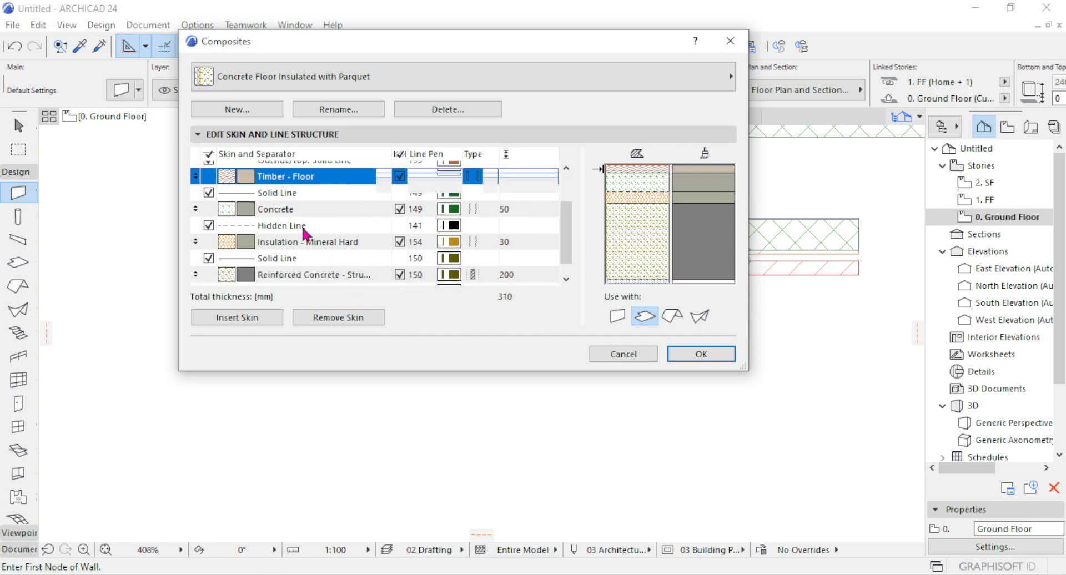
scroll(310, 227, "up", 3)
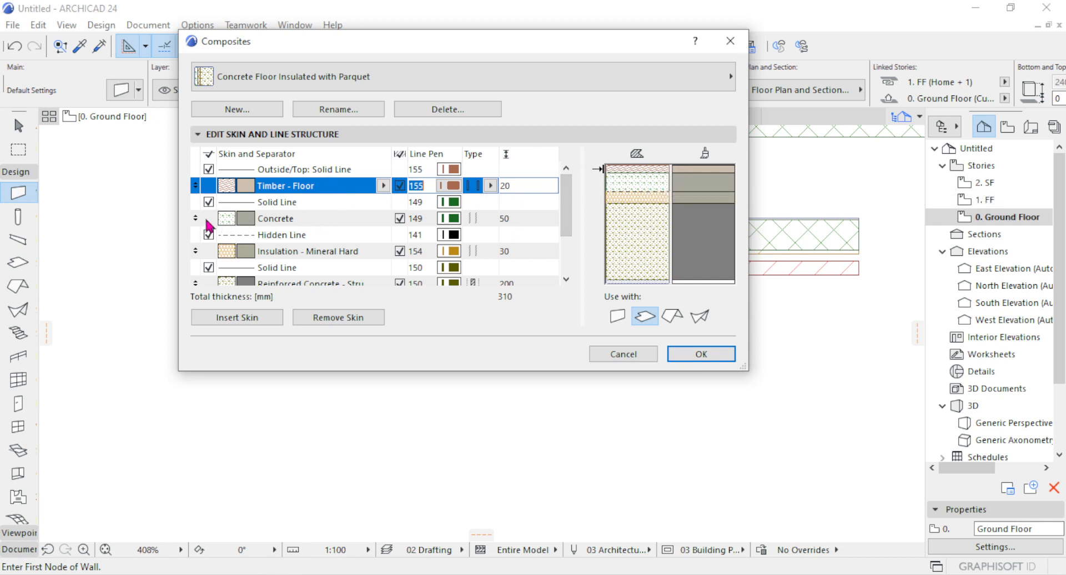
Highlight the Concrete, Insulation - Mineral Hard, reinforced concrete and Plaster - Gypsum skins in turn to locate each in the preview.
left_click(266, 218)
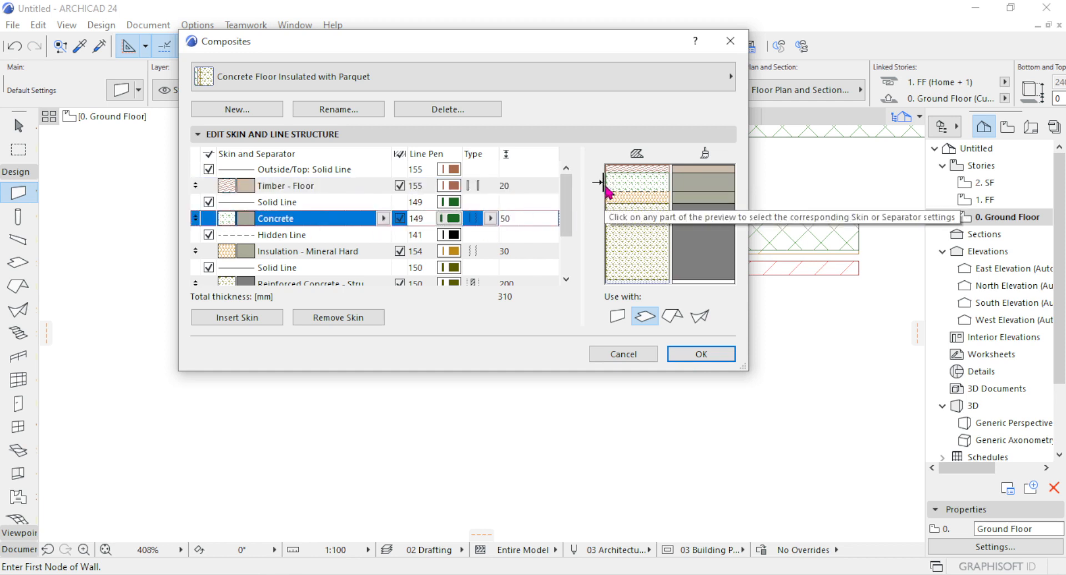
left_click(192, 251)
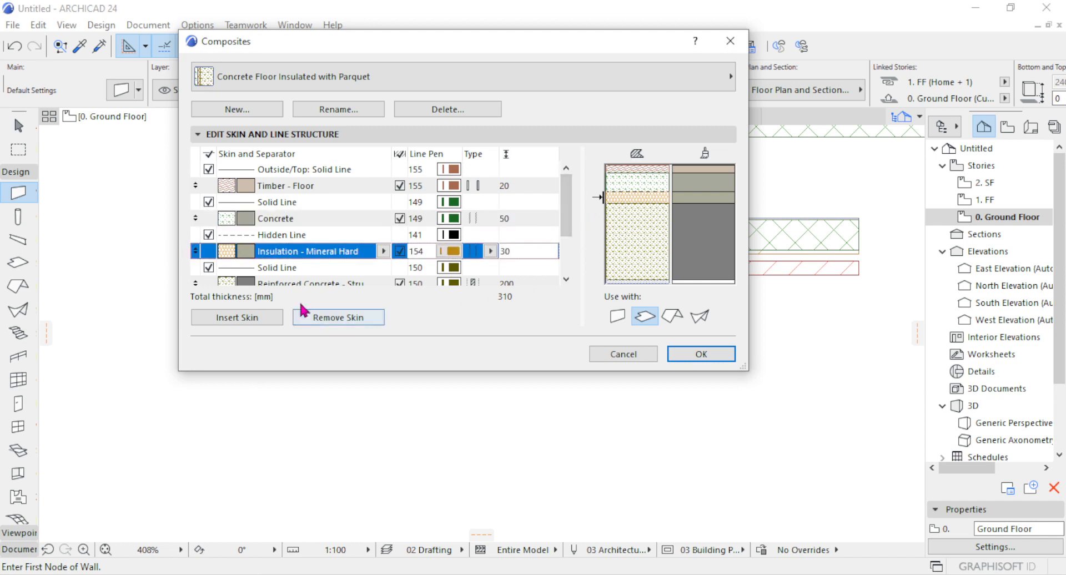
scroll(239, 278, "down", 1)
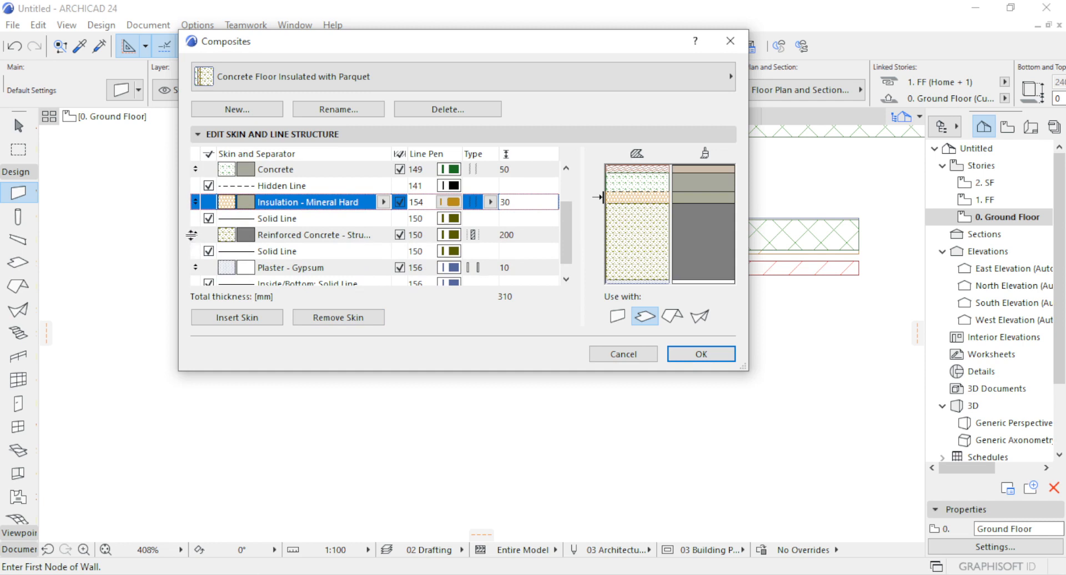
left_click(192, 235)
left_click(195, 267)
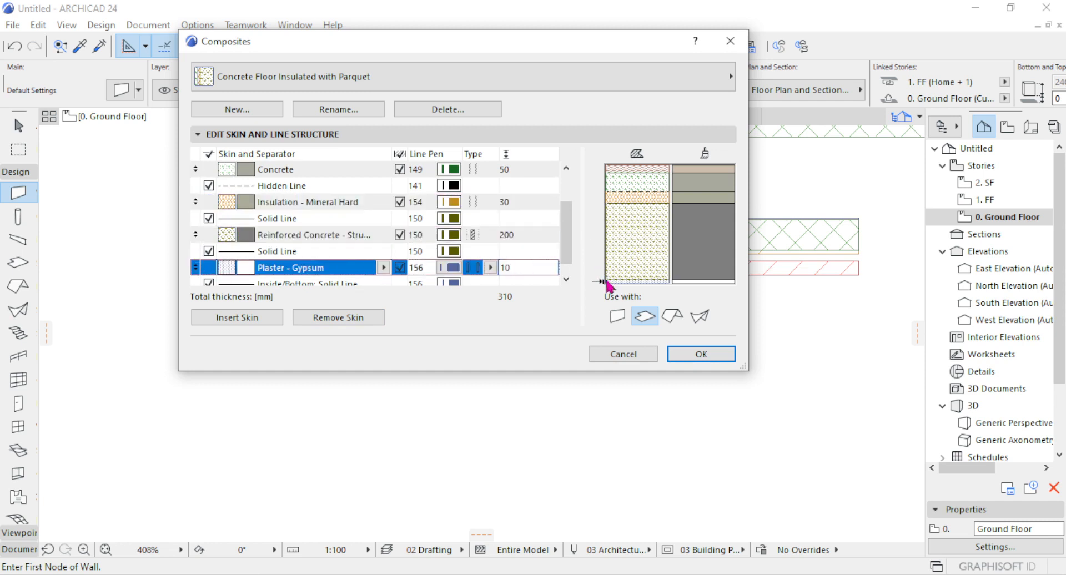
Trace the skins in the preview in reverse order, from reinforced concrete through insulation and concrete up to Timber - Floor.
left_click(346, 238)
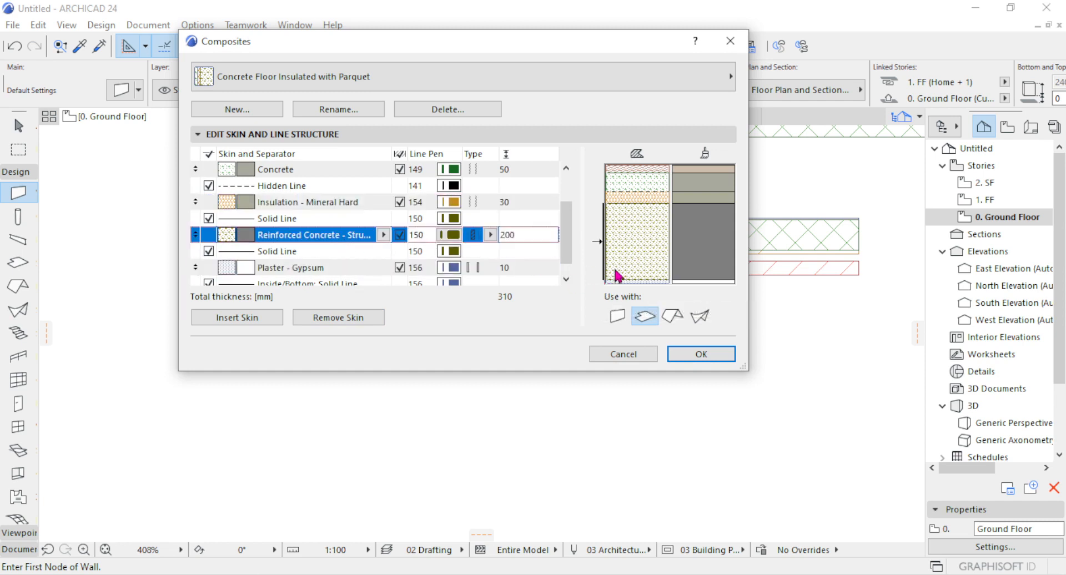
left_click(323, 207)
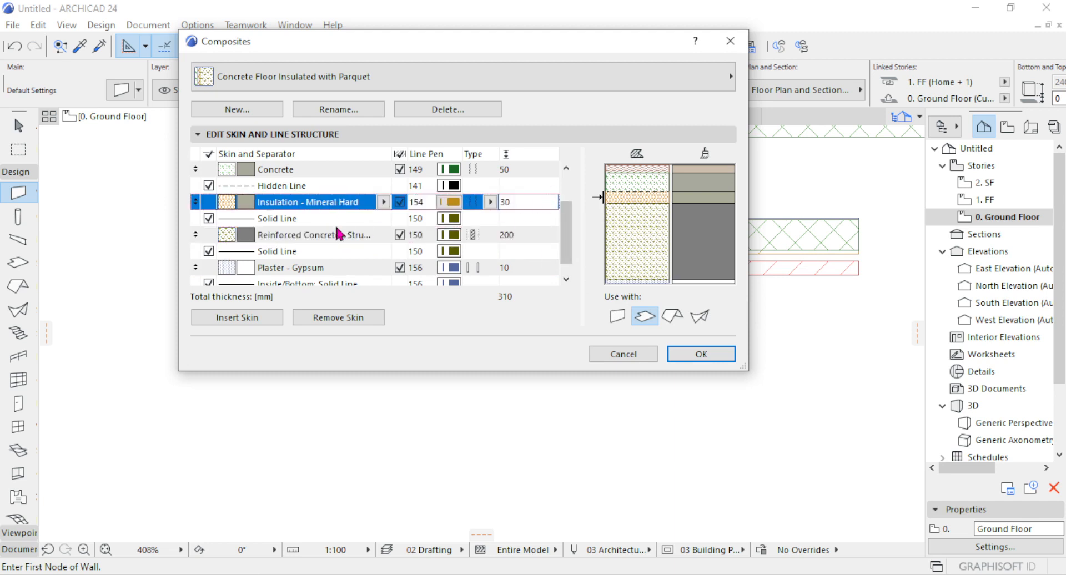
scroll(339, 232, "up", 1)
left_click(300, 223)
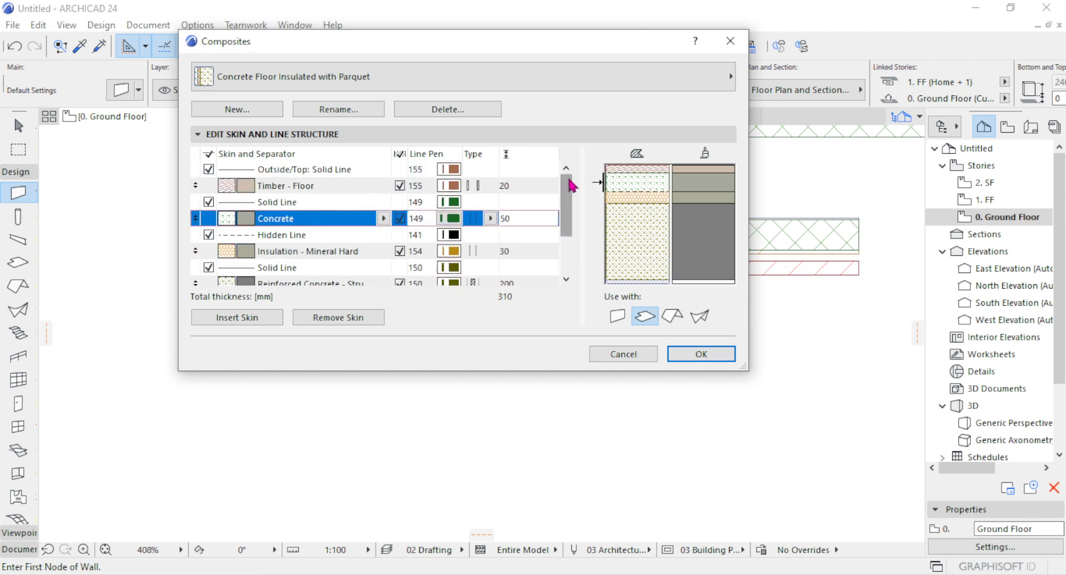
left_click(358, 184)
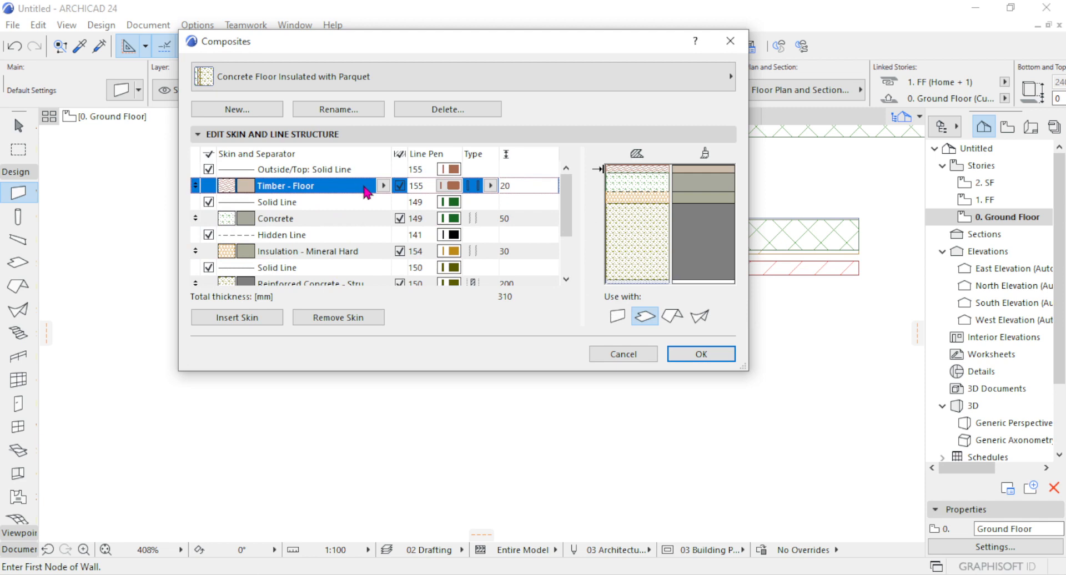
Highlight the mineral insulation and reinforced concrete skins again and review their thicknesses and the separators between them.
left_click(306, 232)
left_click(311, 253)
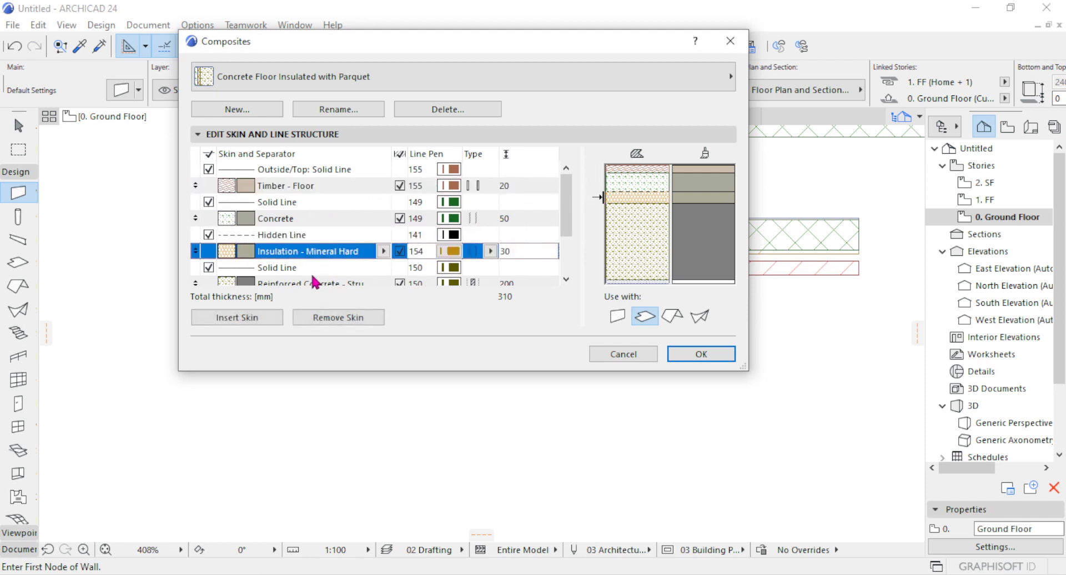
scroll(315, 278, "down", 4)
left_click(335, 221)
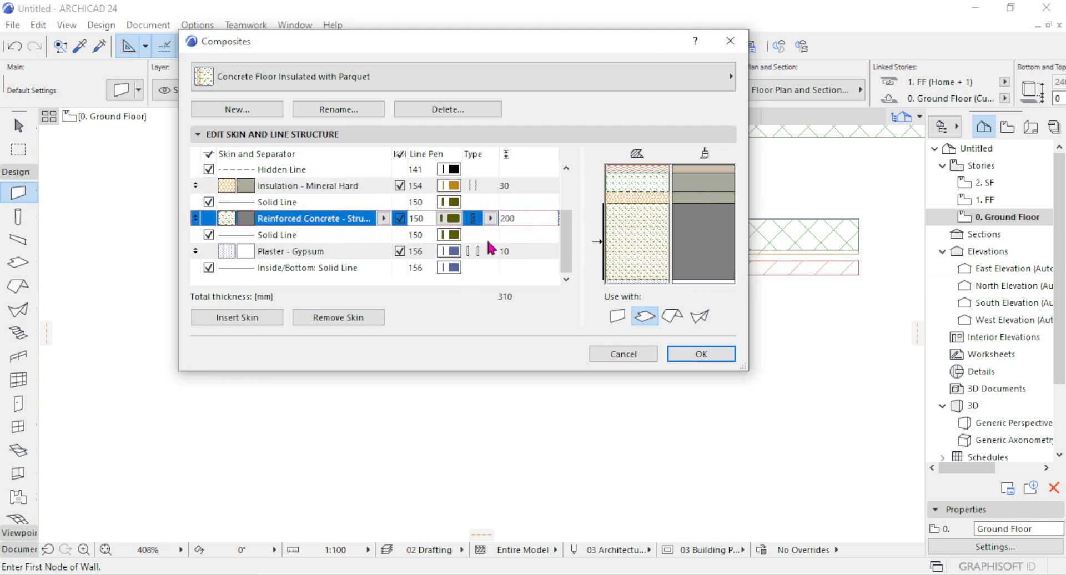
scroll(375, 224, "up", 4)
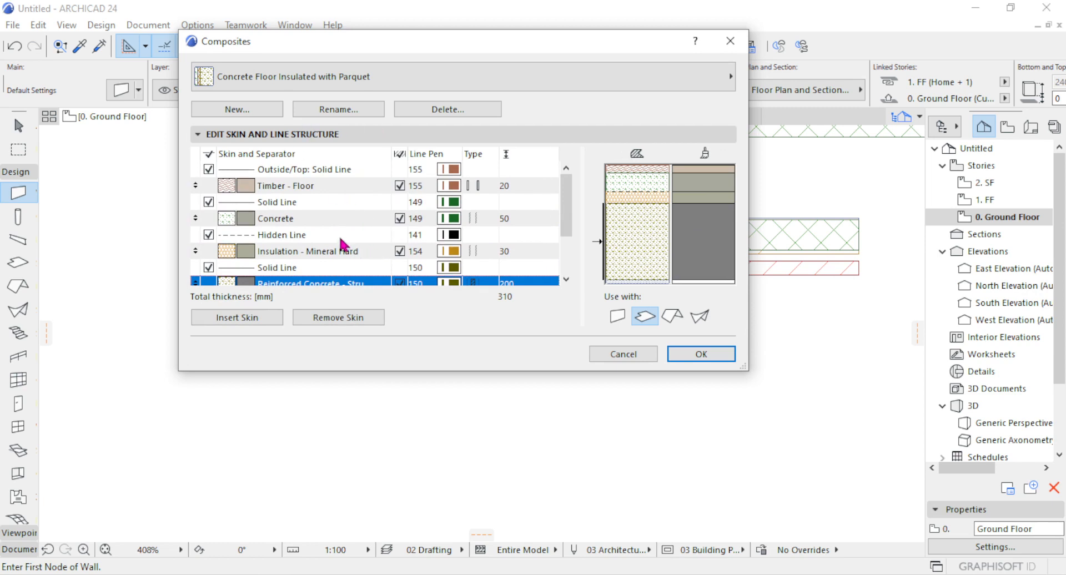
Create a composite named WALL EXAMPLE as a duplicate of Concrete Floor Insulated with Parquet.
left_click(245, 110)
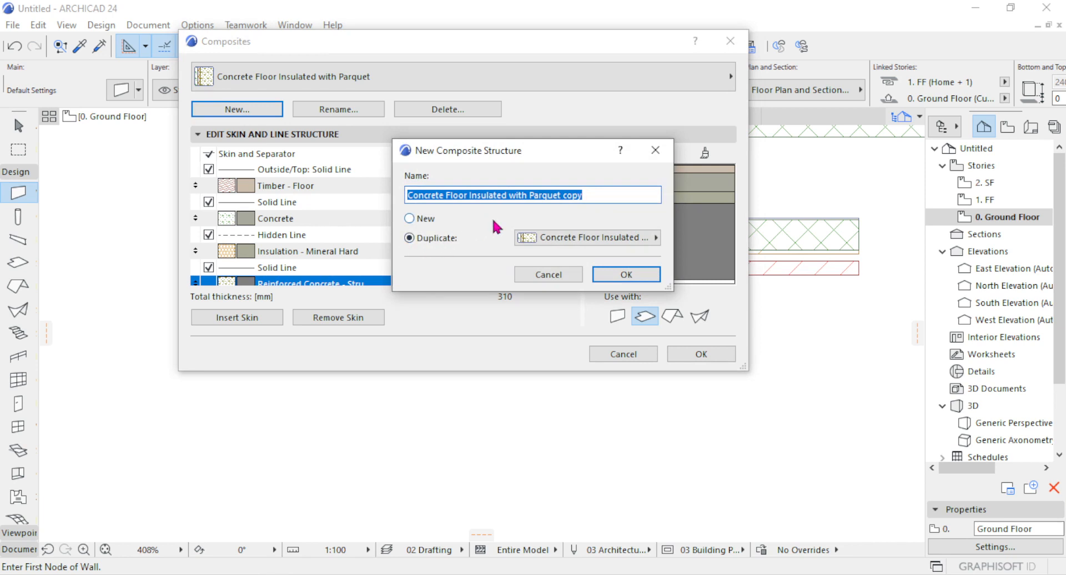
type("WALL EXAMPLE")
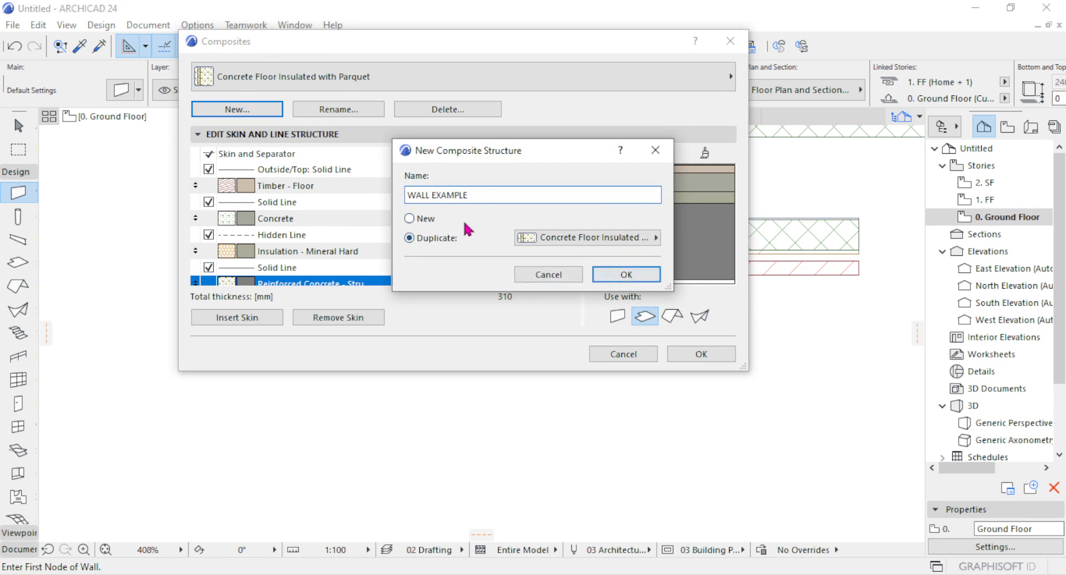
left_click_drag(476, 194, 362, 187)
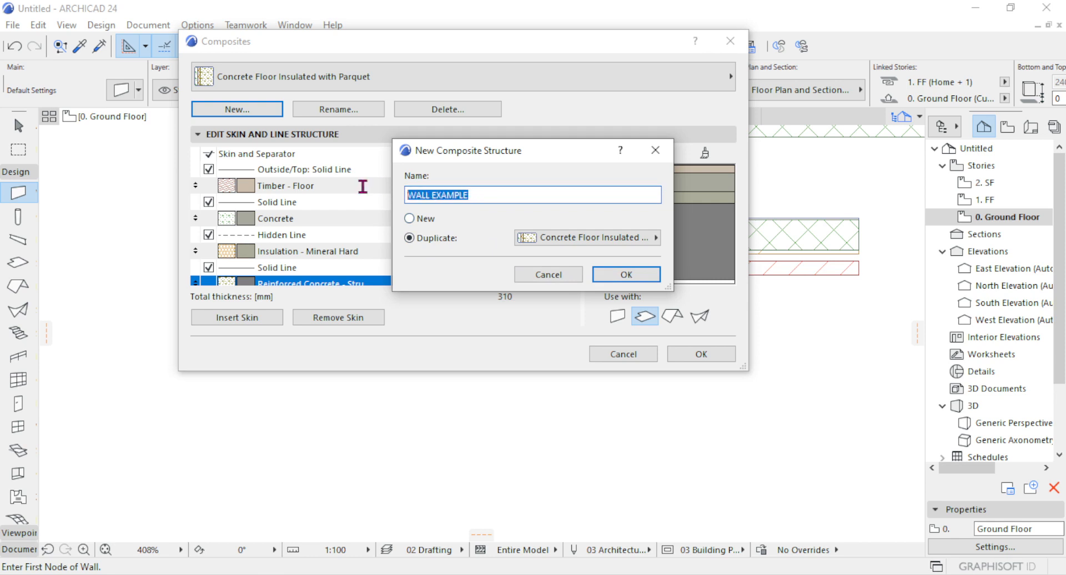
left_click(624, 273)
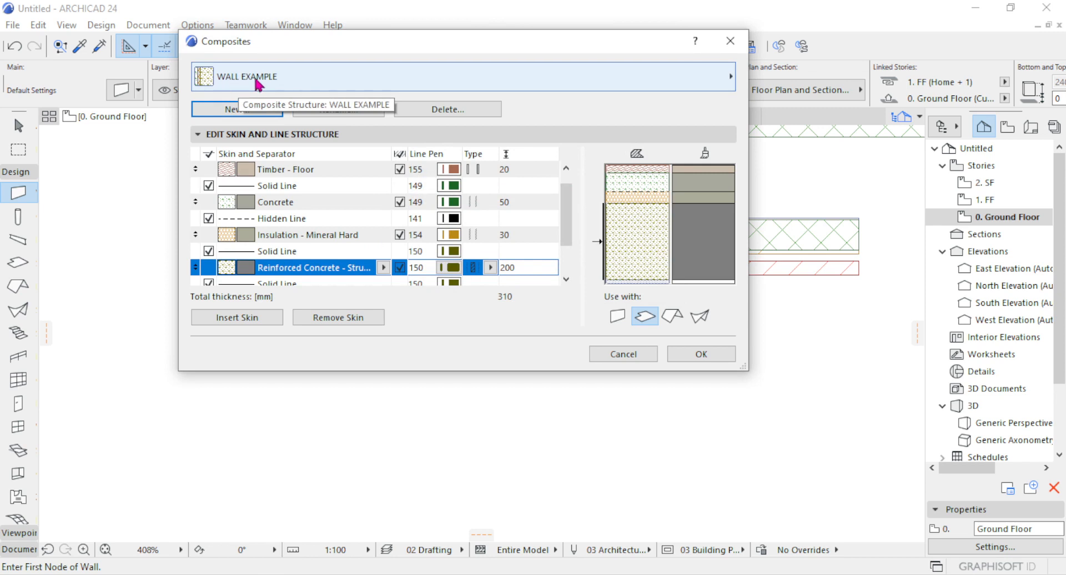
scroll(278, 233, "up", 1)
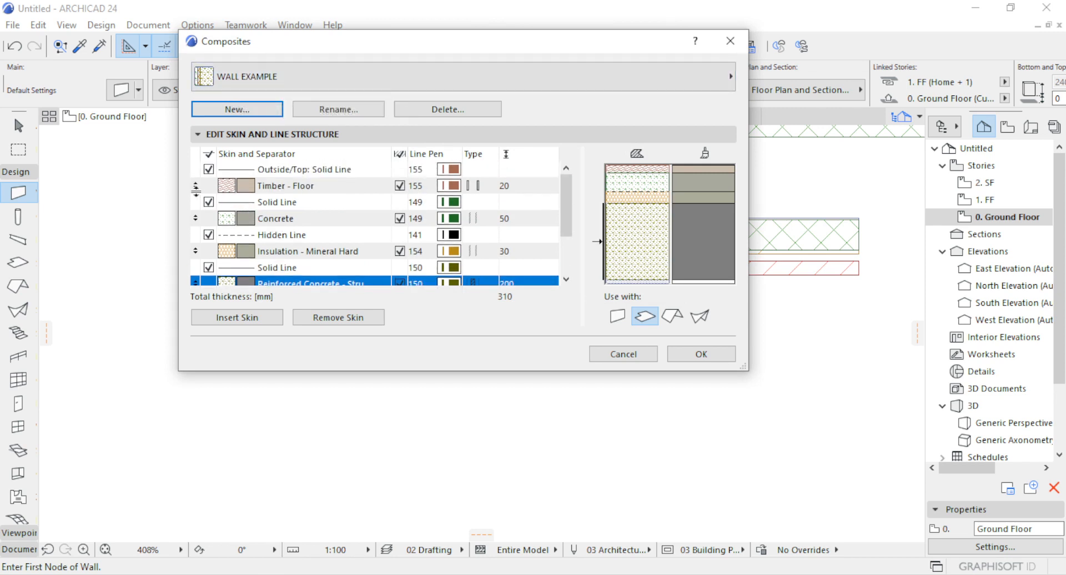
Remove the Timber - Floor, Concrete and Insulation - Mineral Hard skins from the WALL EXAMPLE composite.
left_click(261, 185)
left_click(319, 315)
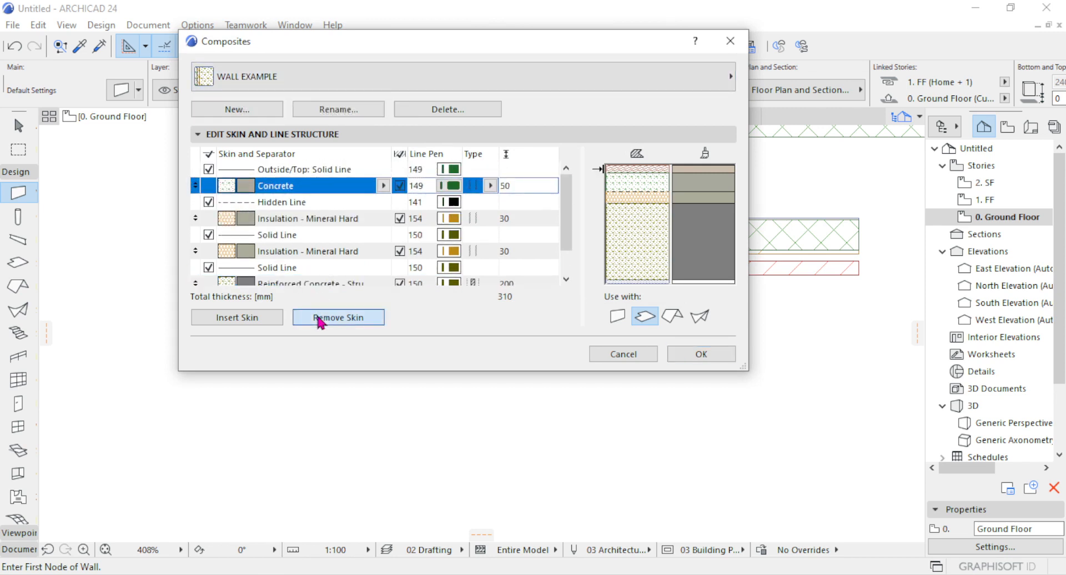
left_click(312, 319)
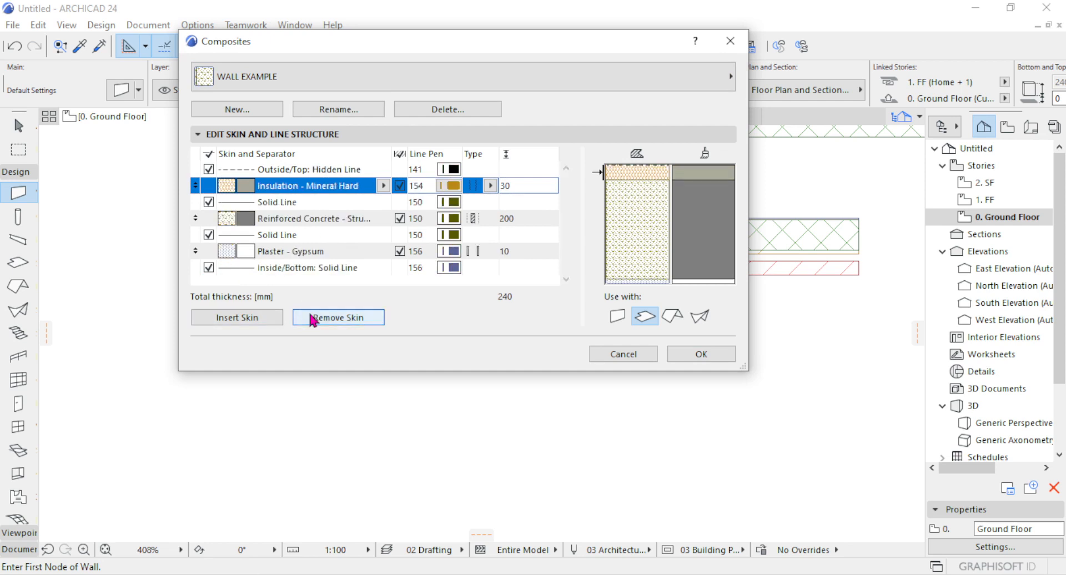
left_click(312, 319)
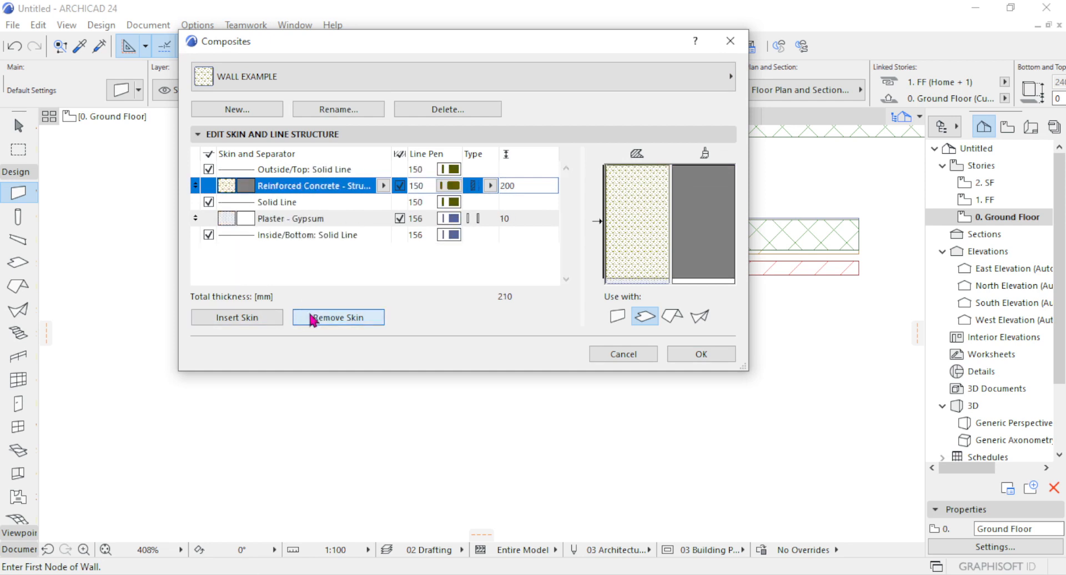
Insert a Plaster - Lime Sand skin 50 mm thick on the outside of the reinforced concrete skin.
left_click(251, 318)
left_click(383, 185)
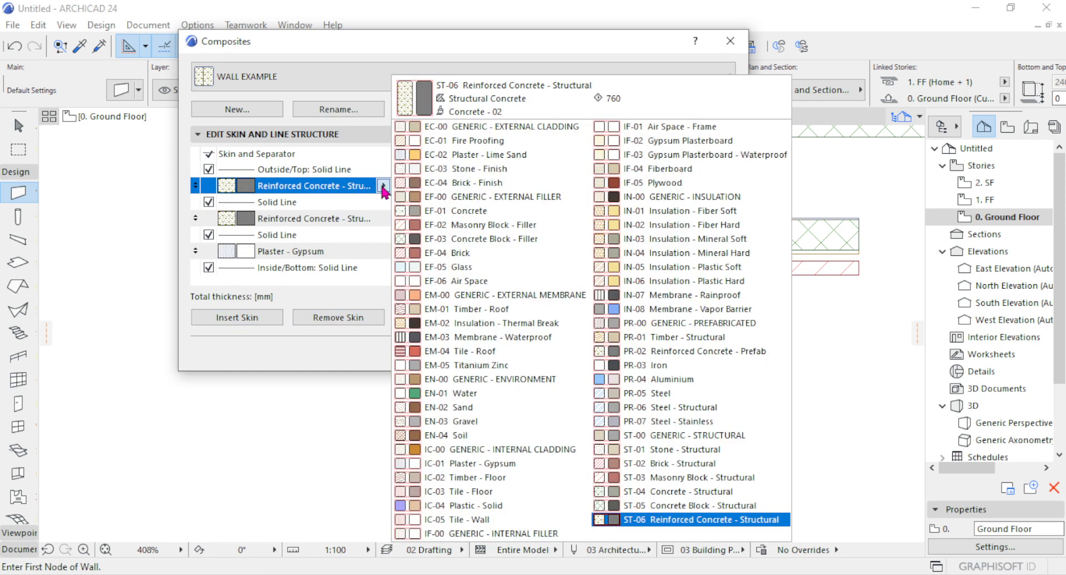
left_click(502, 155)
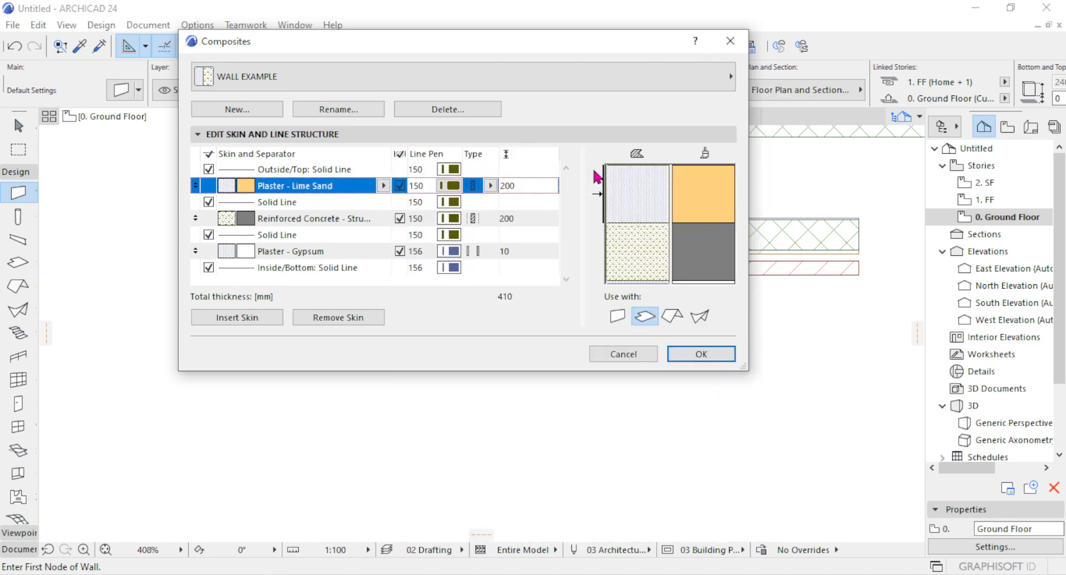
left_click(512, 185)
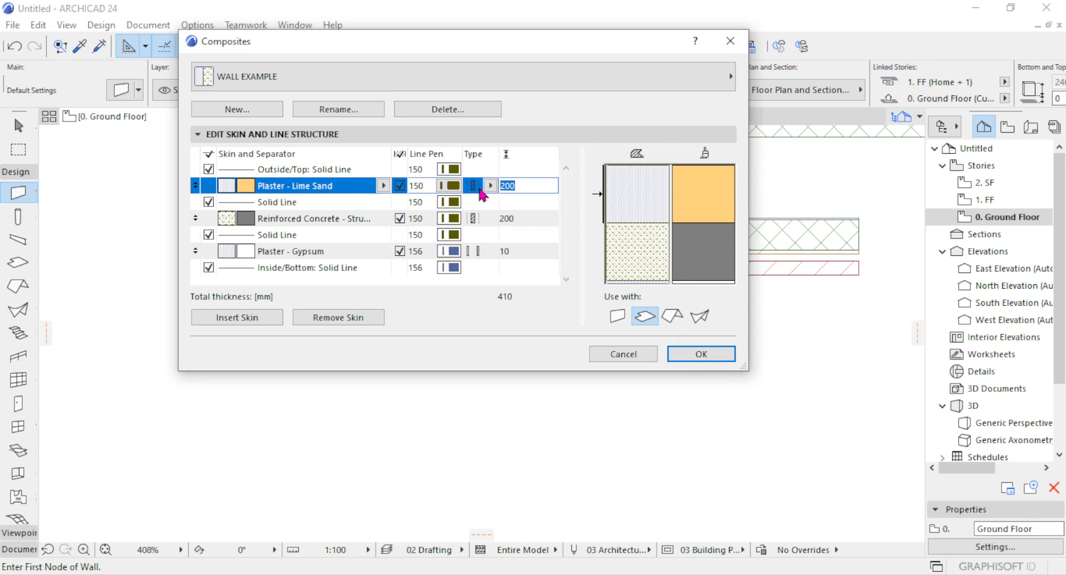
type("50")
key("Return")
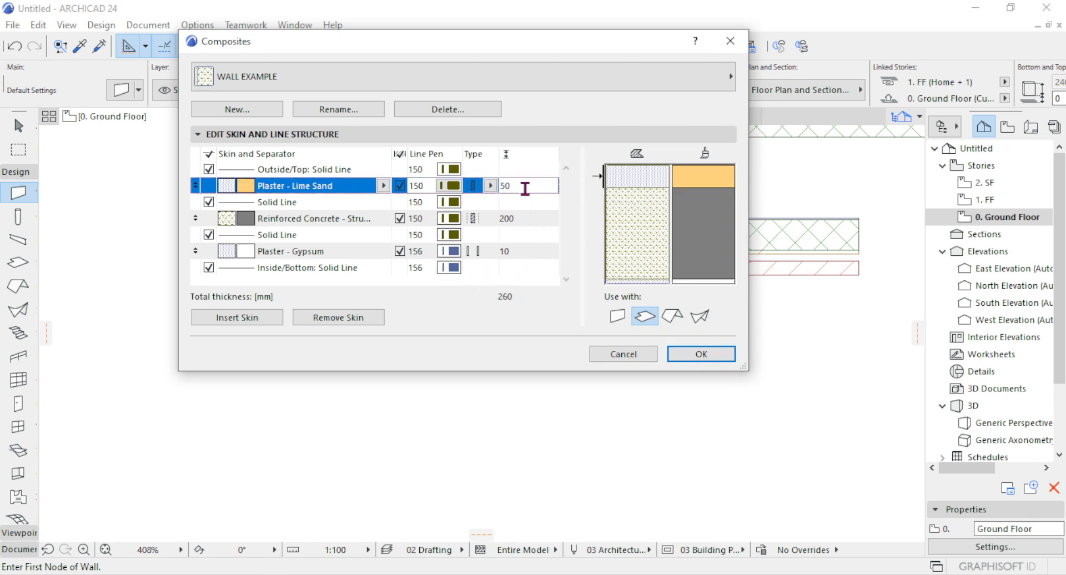
Review the lime sand plaster, reinforced concrete and gypsum plaster skins in the preview and compare the two plaster thicknesses.
left_click(301, 235)
left_click(304, 251)
left_click(304, 187)
left_click(304, 218)
left_click(314, 192)
left_click(305, 235)
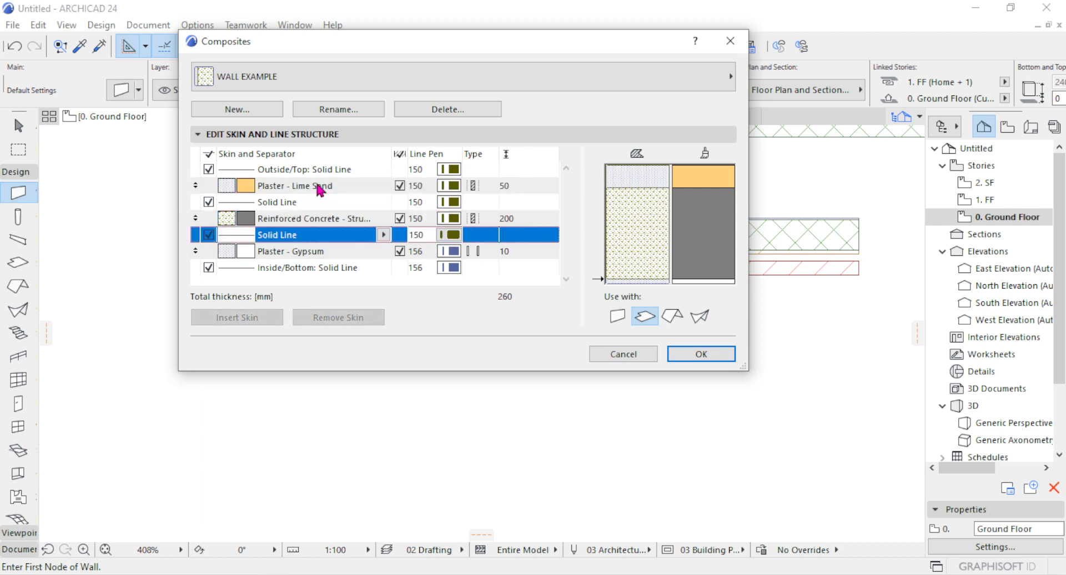
left_click(316, 187)
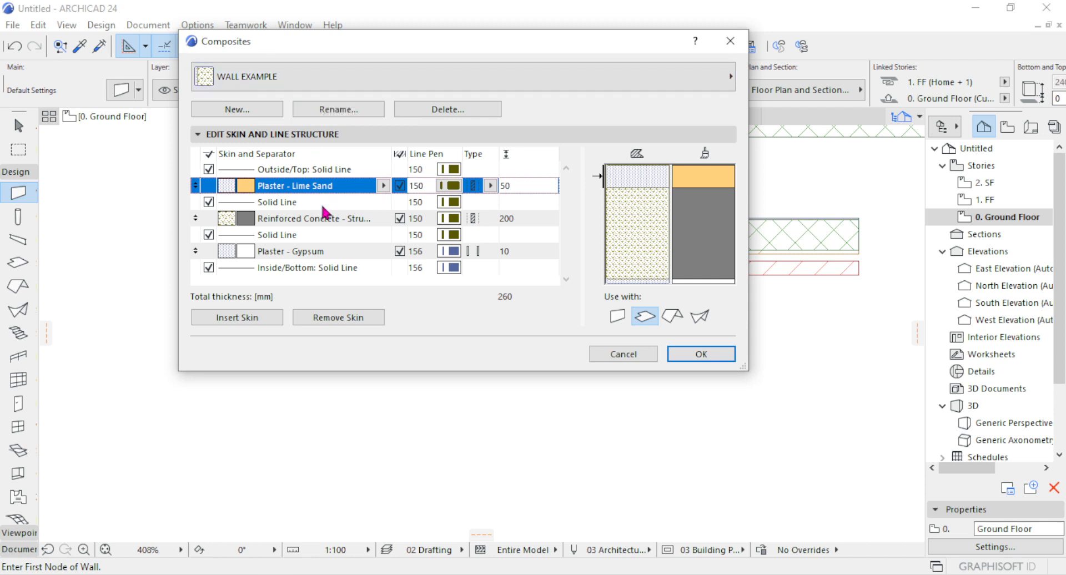
left_click(290, 220)
left_click(297, 187)
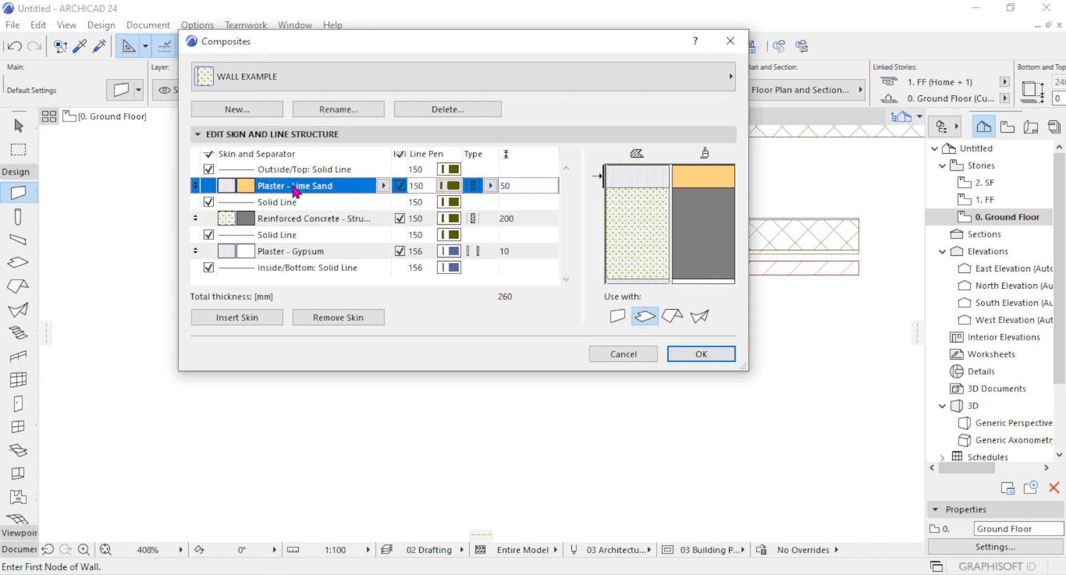
left_click(290, 220)
left_click(271, 254)
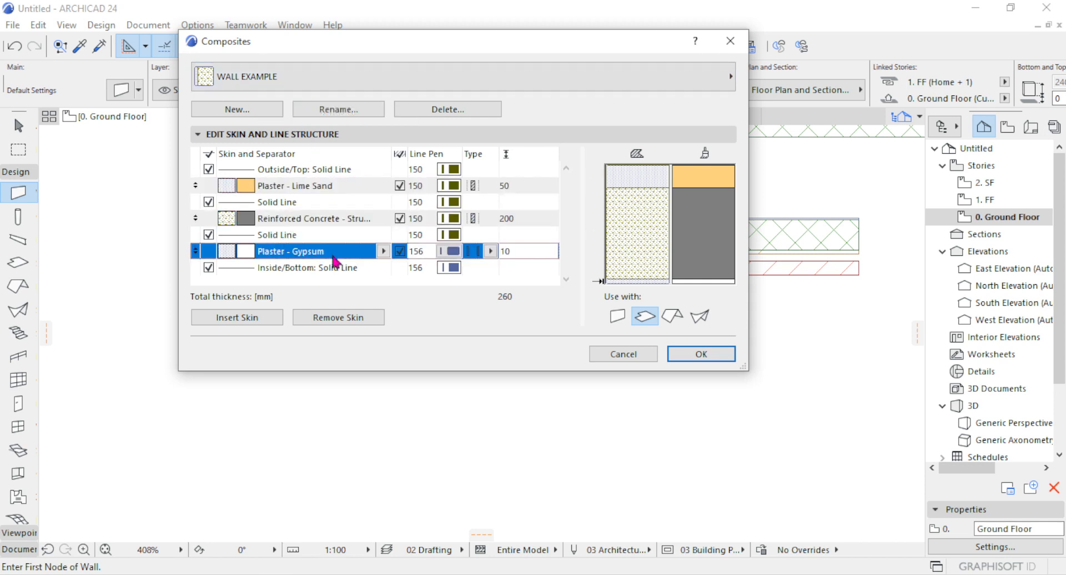
left_click(526, 186)
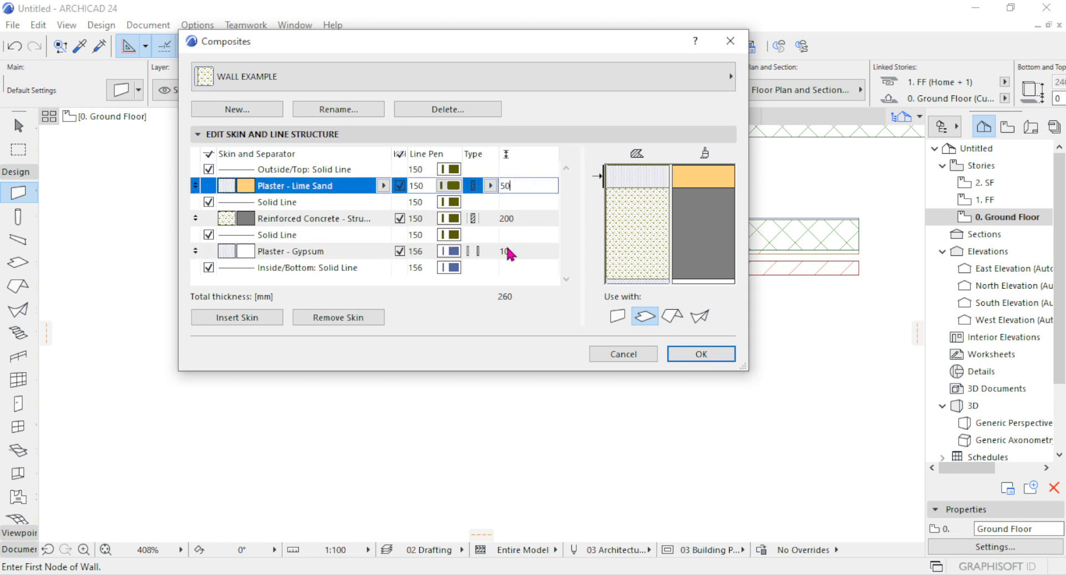
left_click(508, 253)
Set the Plaster - Lime Sand skin's type to Finish.
left_click(483, 188)
left_click(491, 185)
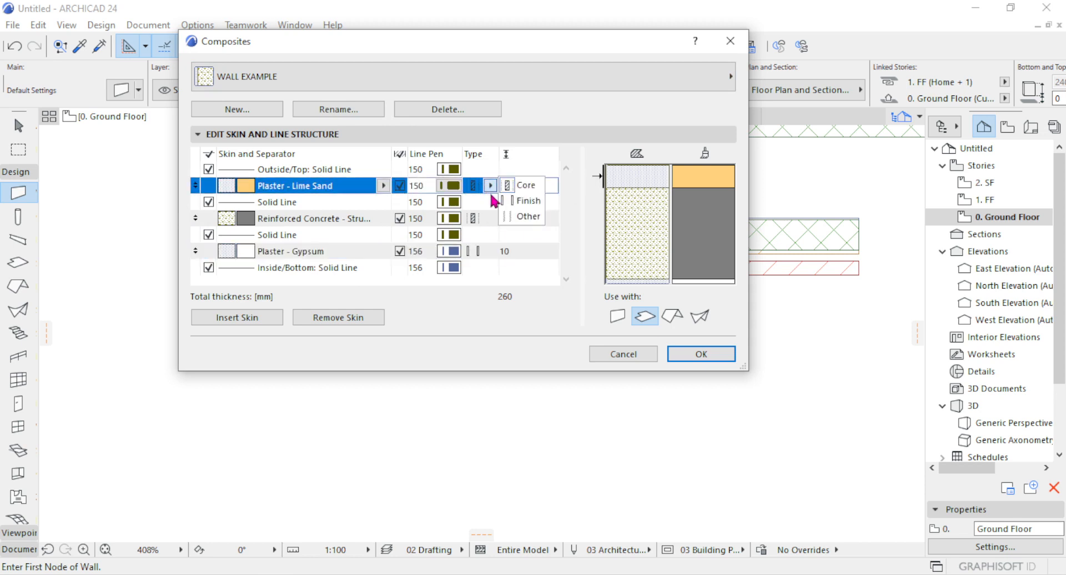
left_click(508, 201)
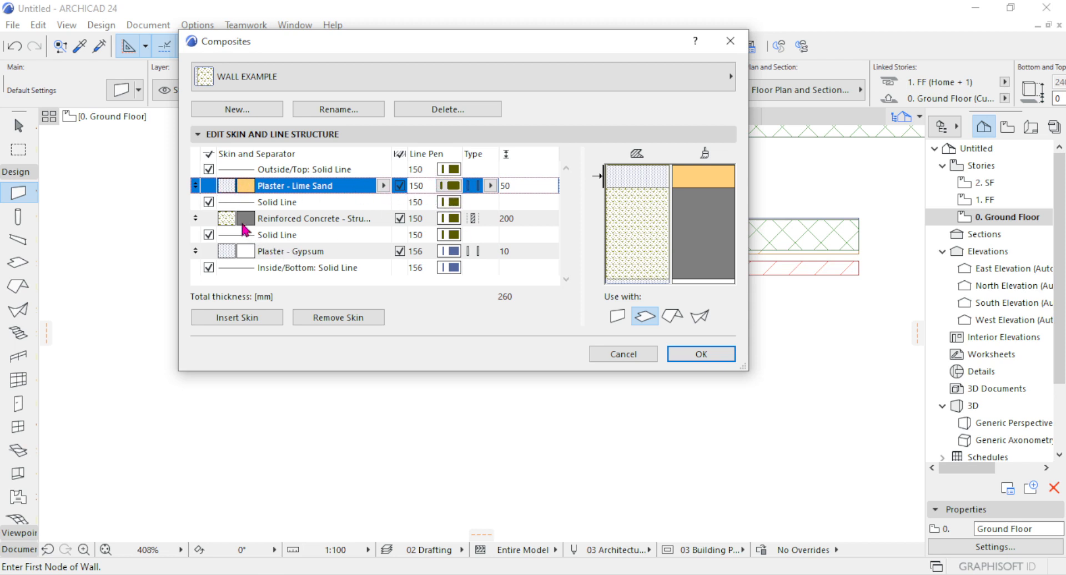
Make the composite usable with walls only, after trying it with slabs, roofs and shells.
left_click(615, 321)
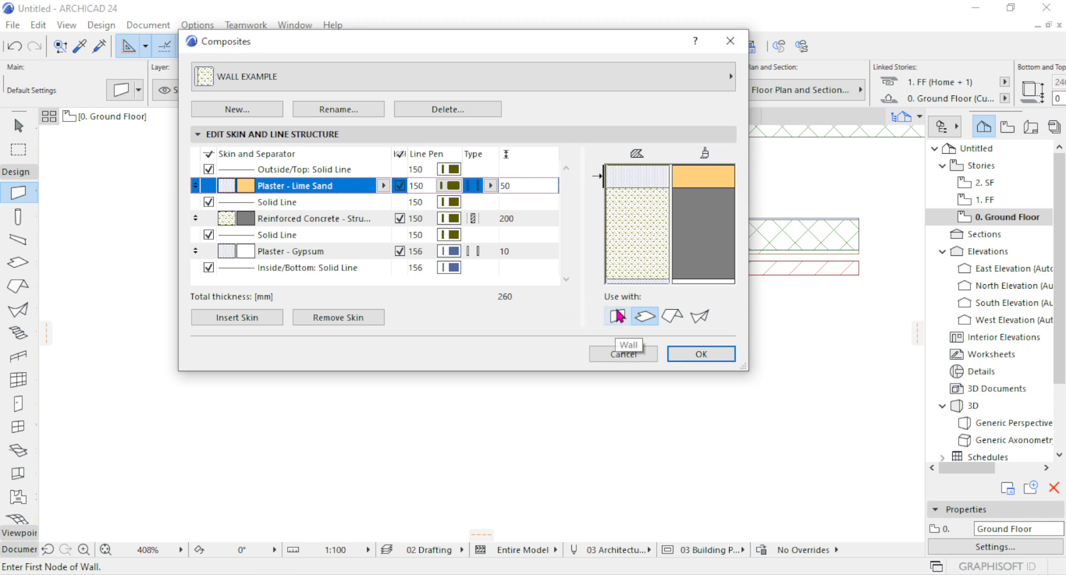
left_click(618, 316)
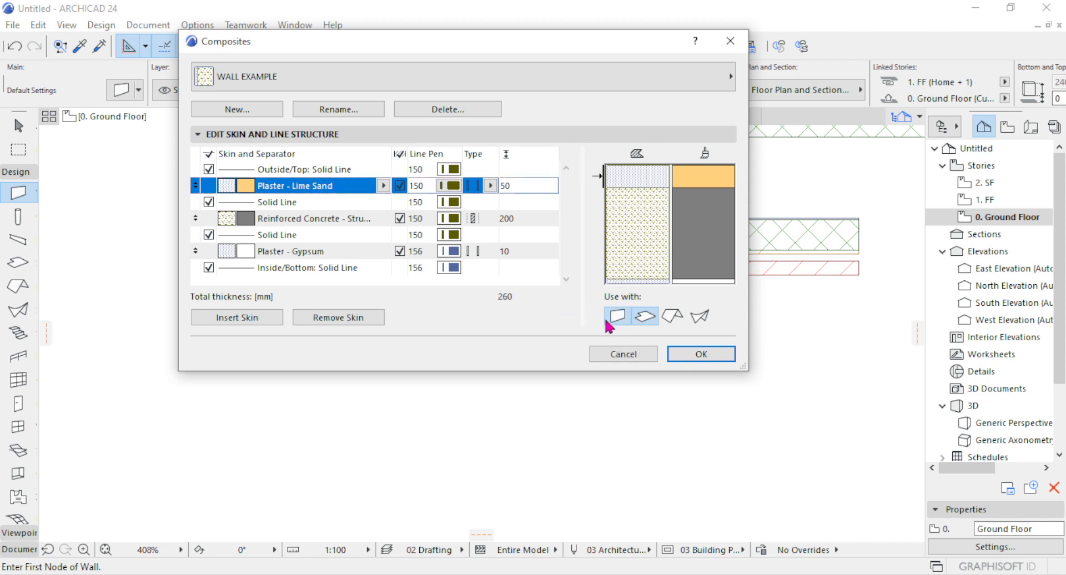
left_click(672, 316)
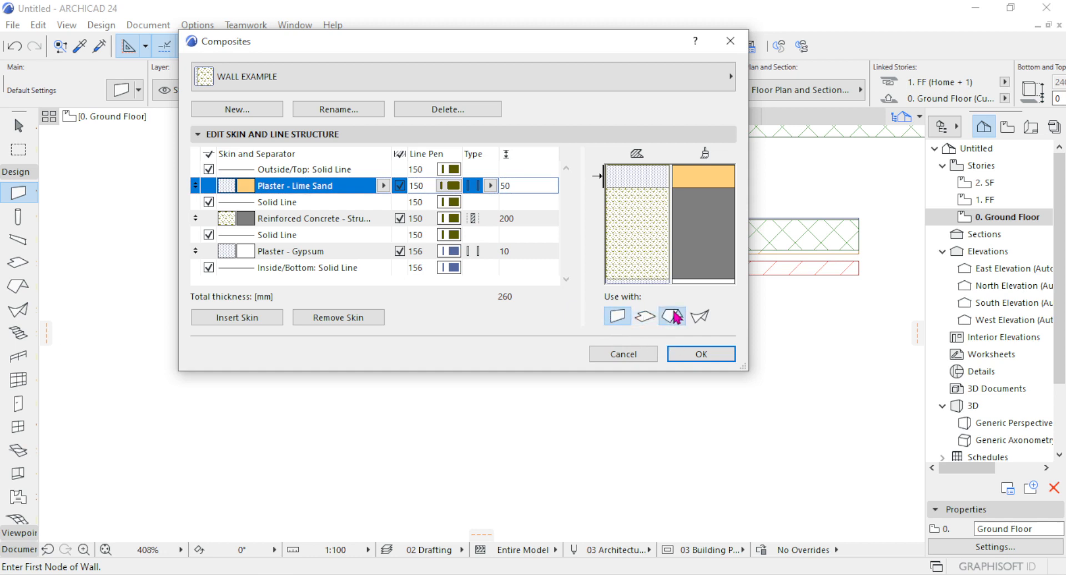
left_click(650, 320)
left_click(699, 316)
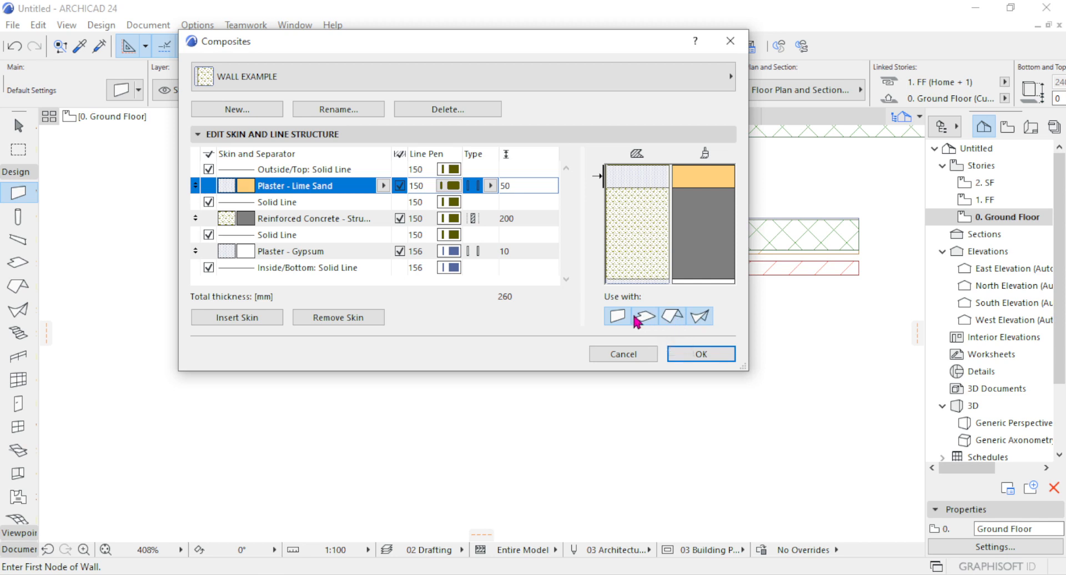
left_click(699, 316)
left_click(673, 316)
left_click(645, 316)
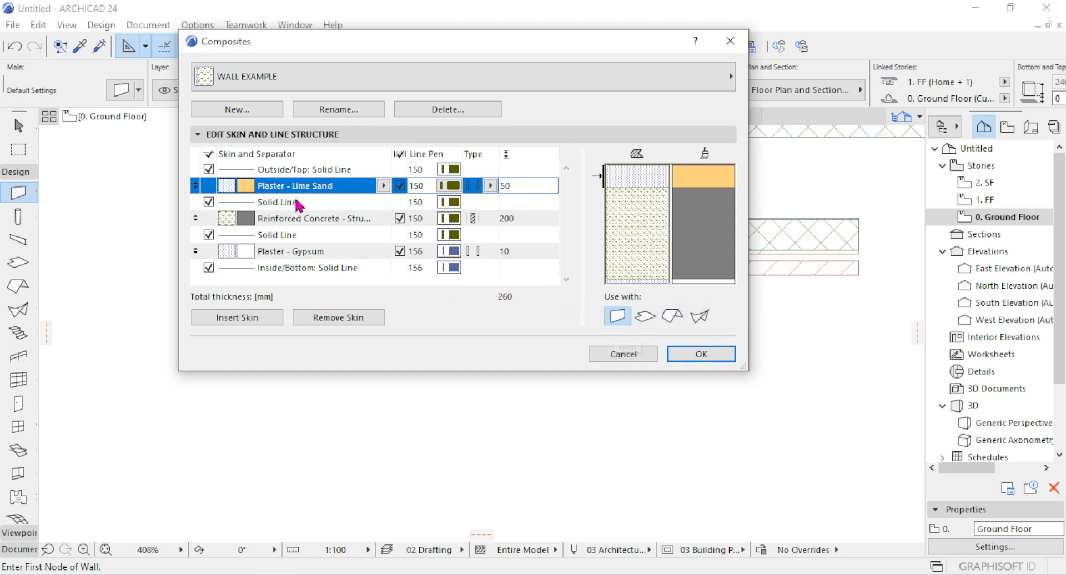
Check the reinforced concrete and both plaster skins once more and save the WALL EXAMPLE composite.
left_click(311, 220)
left_click(321, 252)
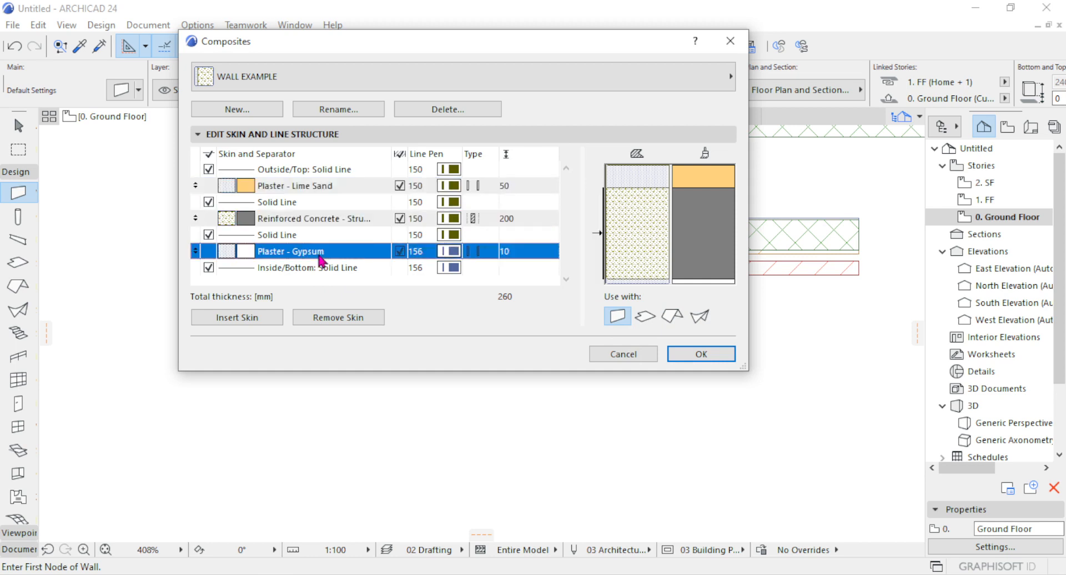
left_click(353, 170)
left_click(318, 189)
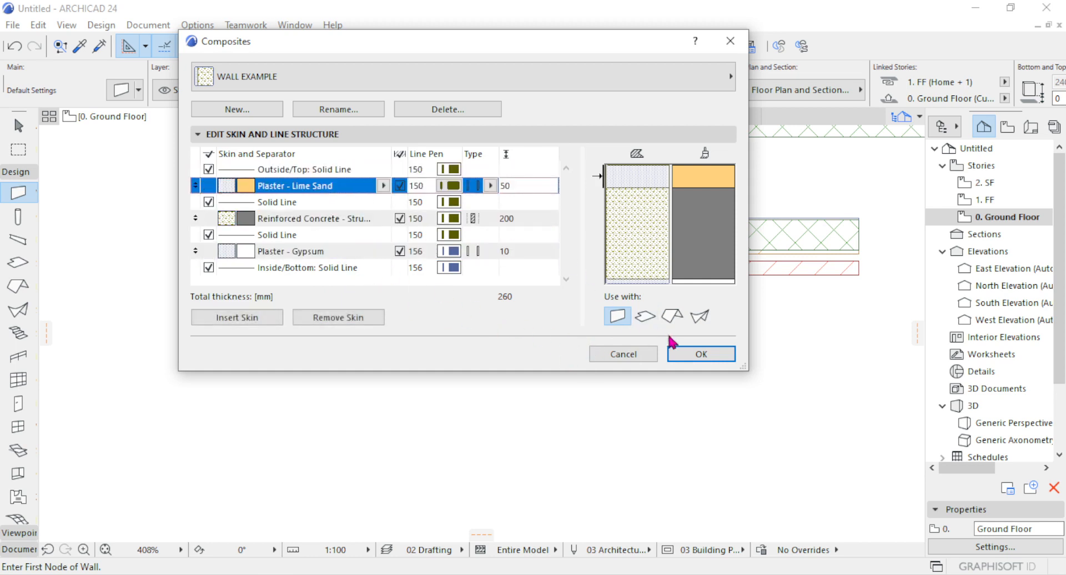
left_click(692, 354)
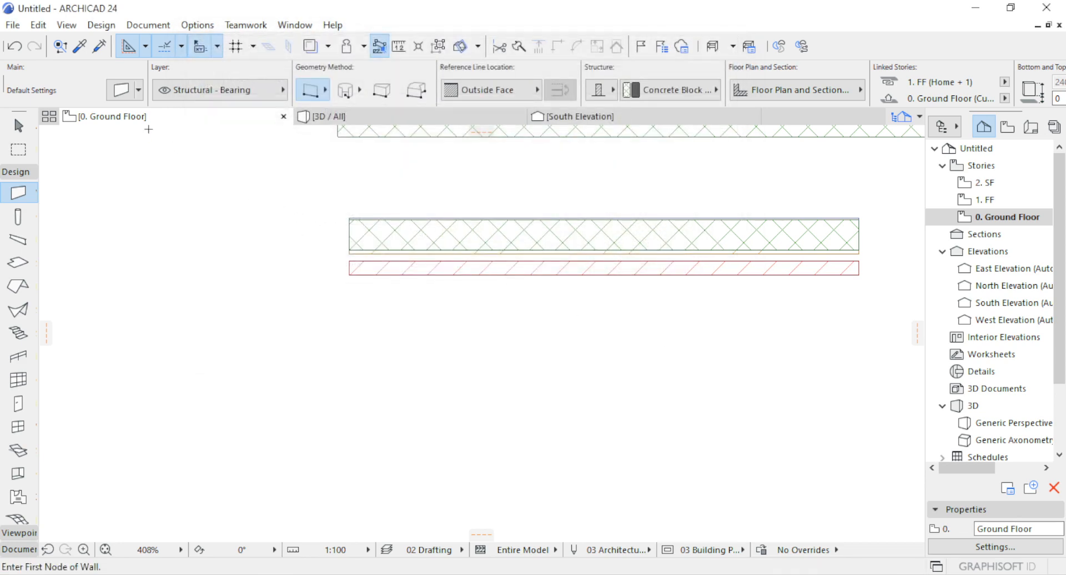
left_click(121, 91)
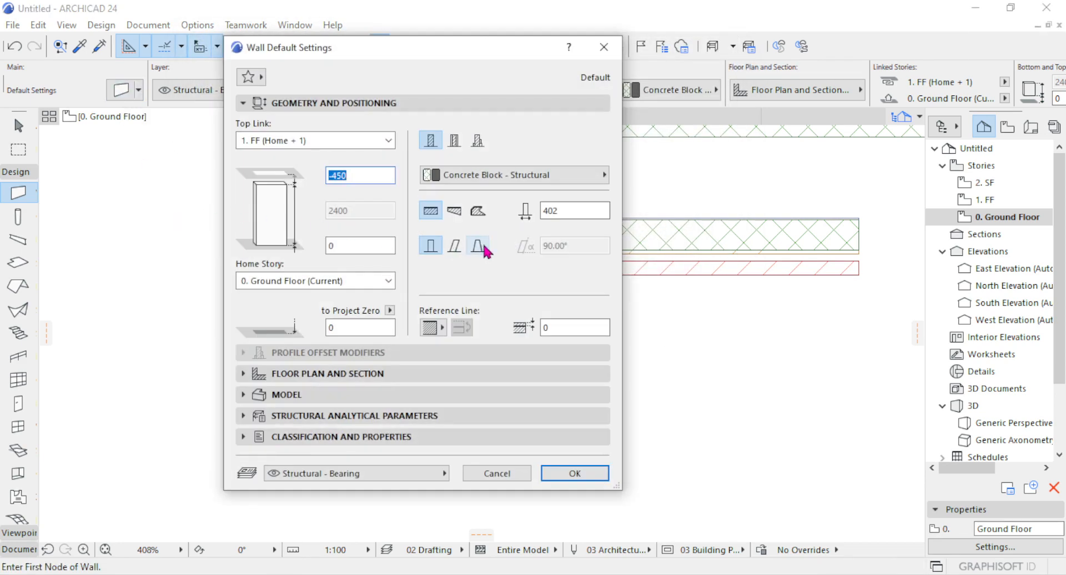
left_click(453, 141)
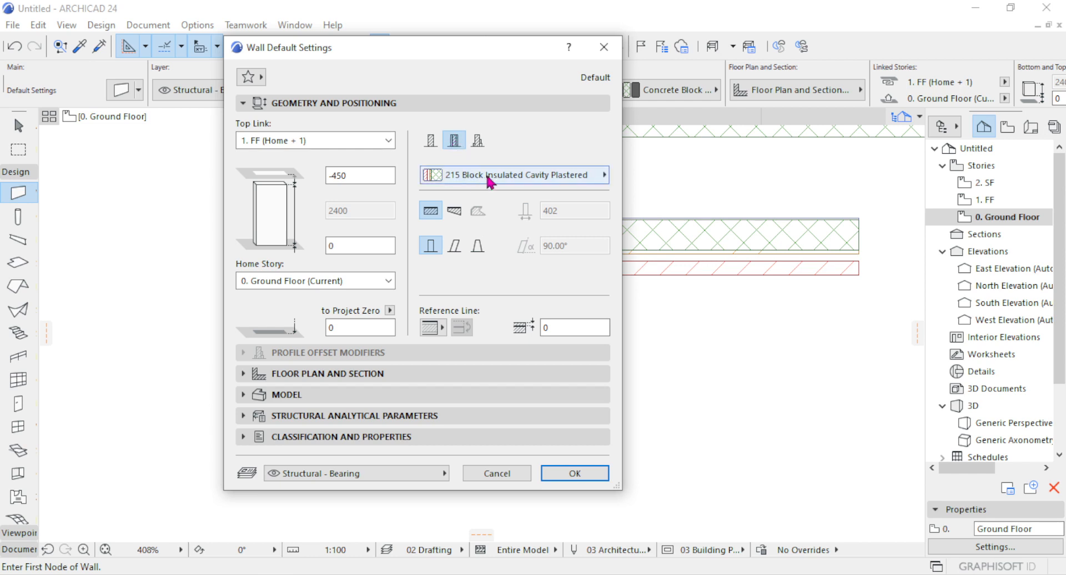
left_click(603, 175)
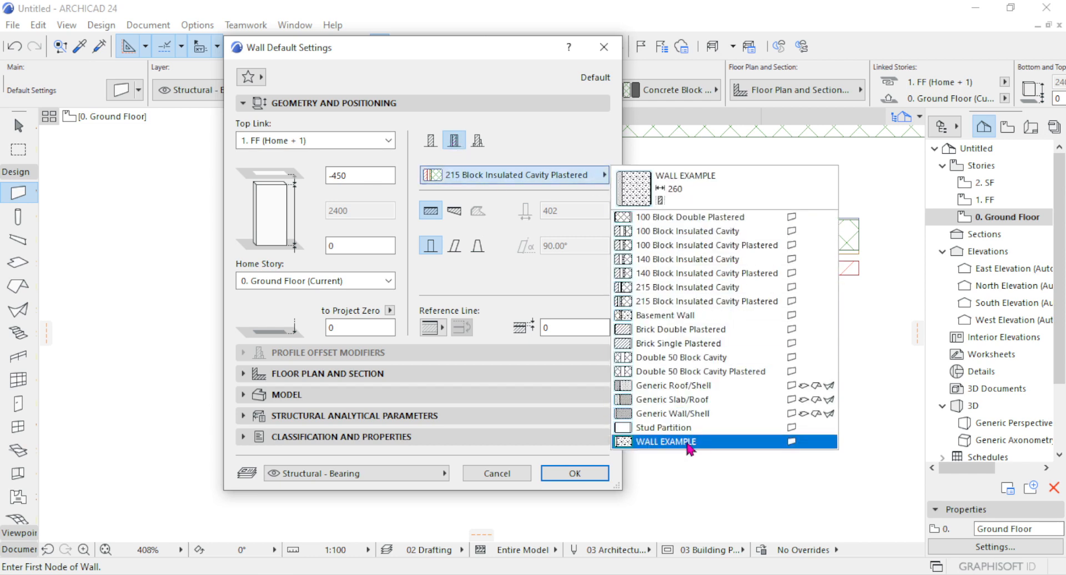
left_click(666, 441)
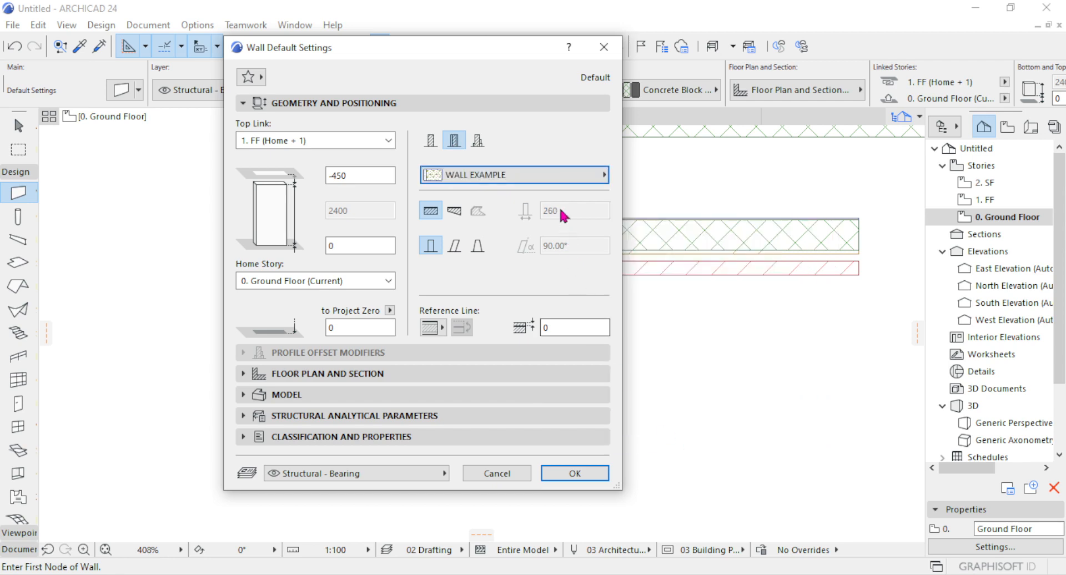
left_click_drag(357, 42, 381, 140)
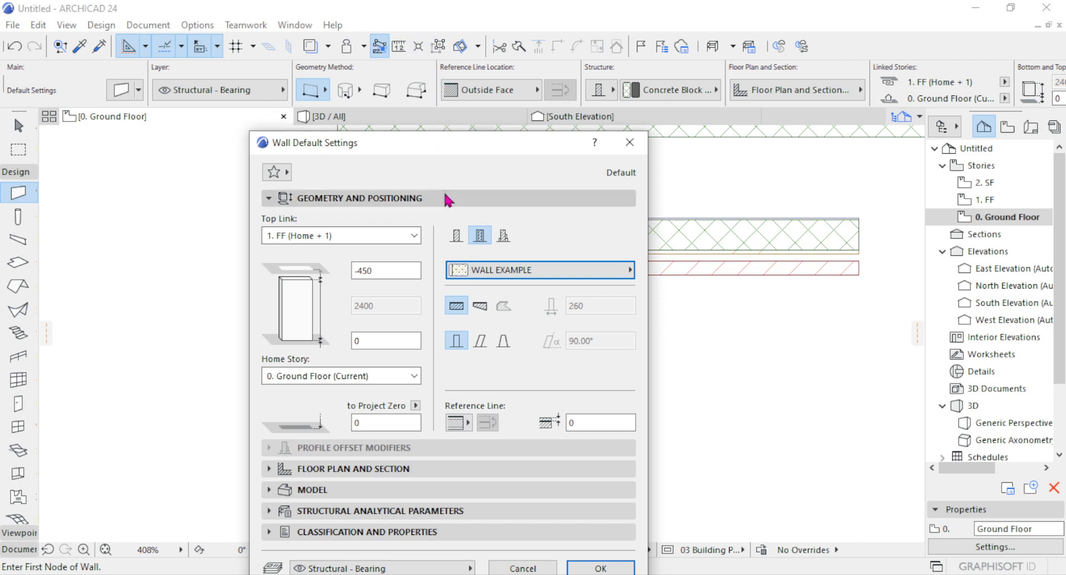
left_click_drag(464, 143, 471, 79)
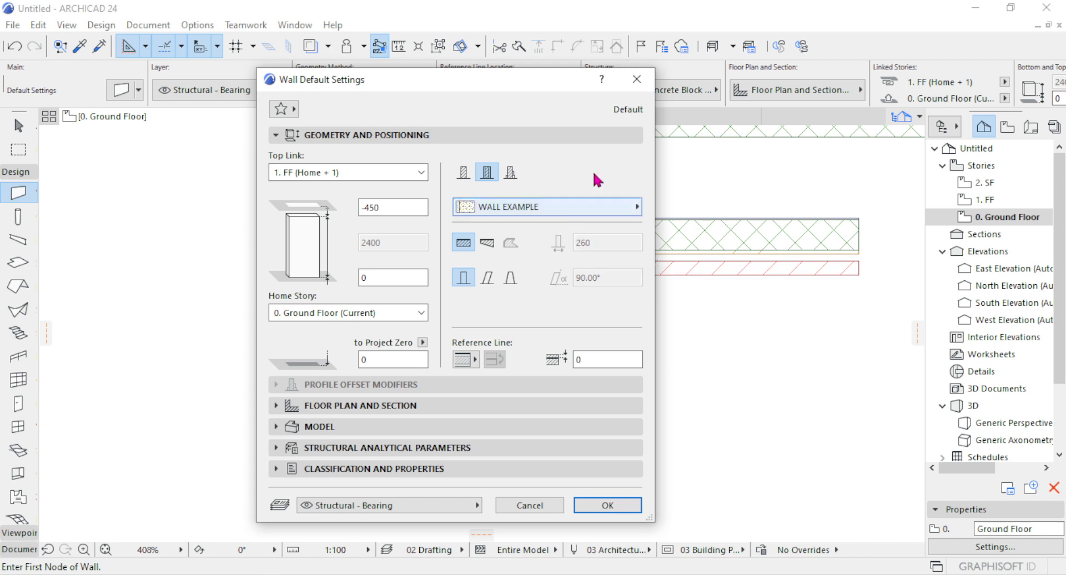
left_click(637, 79)
Recheck the skin thicknesses of the WALL EXAMPLE composite and close its definition.
left_click(210, 28)
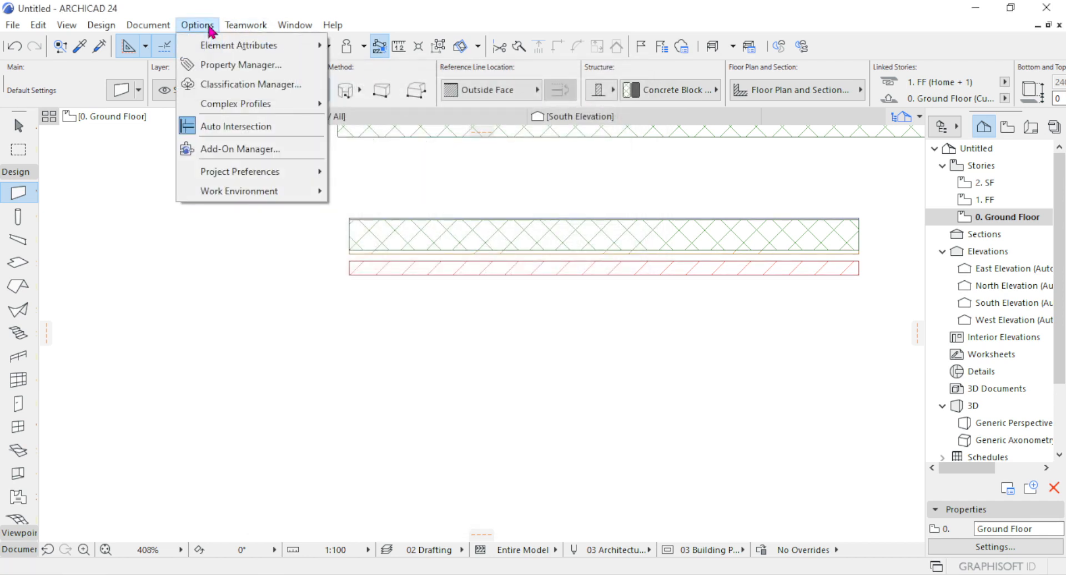
mouse_move(257, 47)
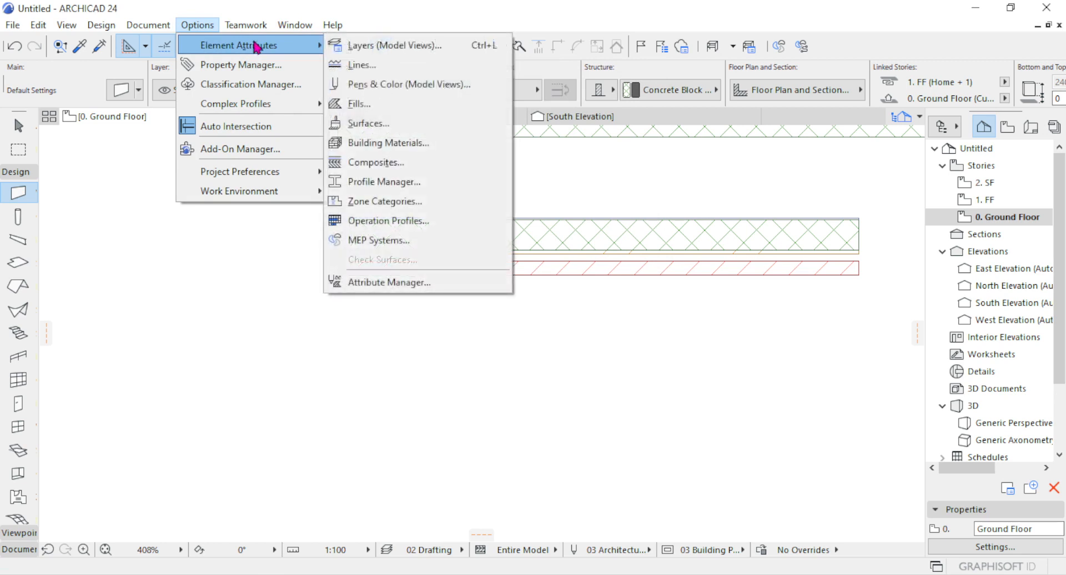
left_click(422, 162)
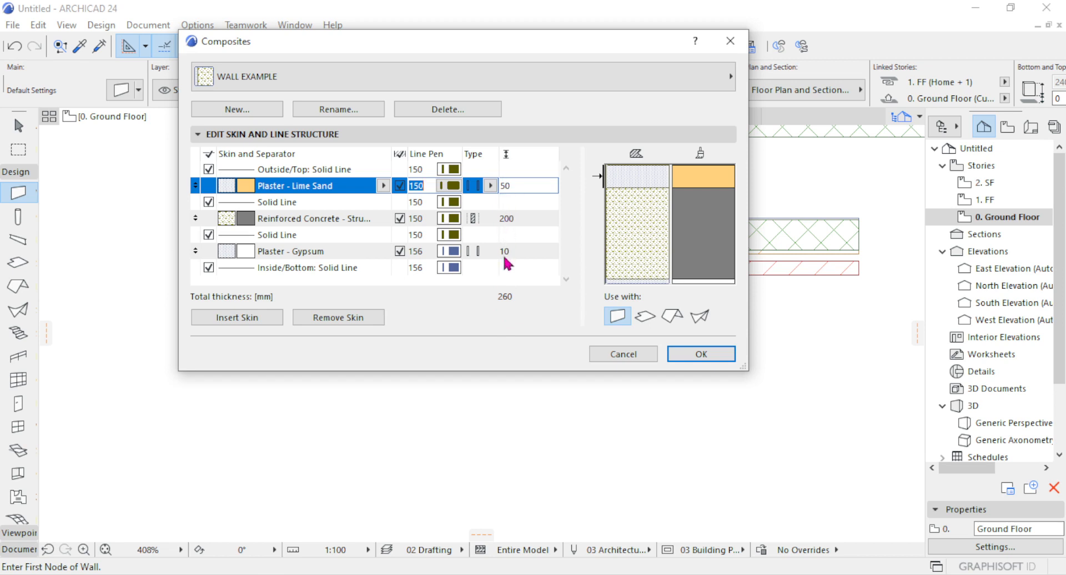
left_click(522, 188)
left_click(697, 354)
Set the default wall structure to the WALL EXAMPLE composite and apply the settings.
left_click(121, 91)
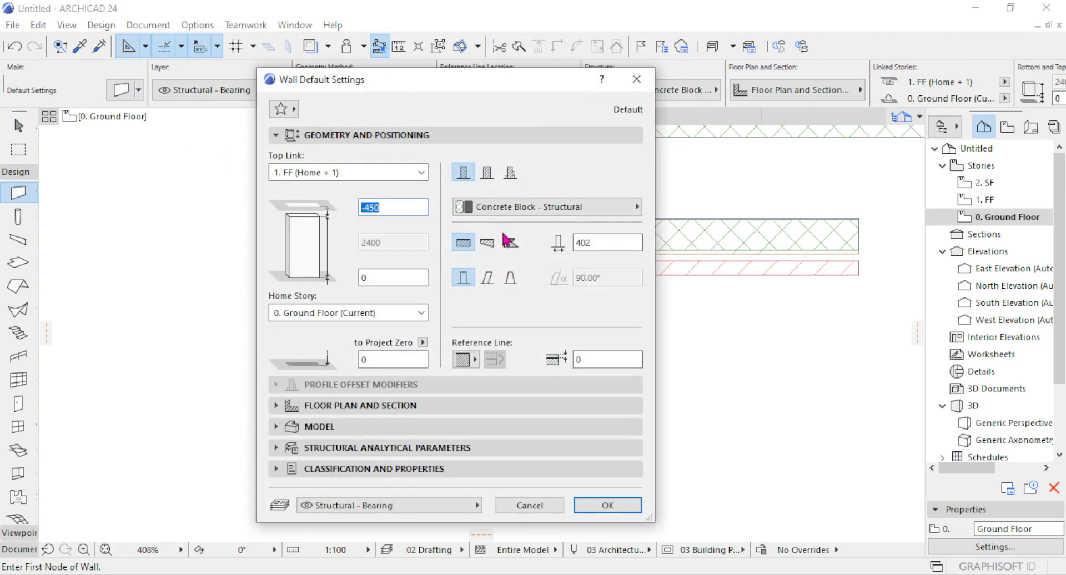
left_click(487, 172)
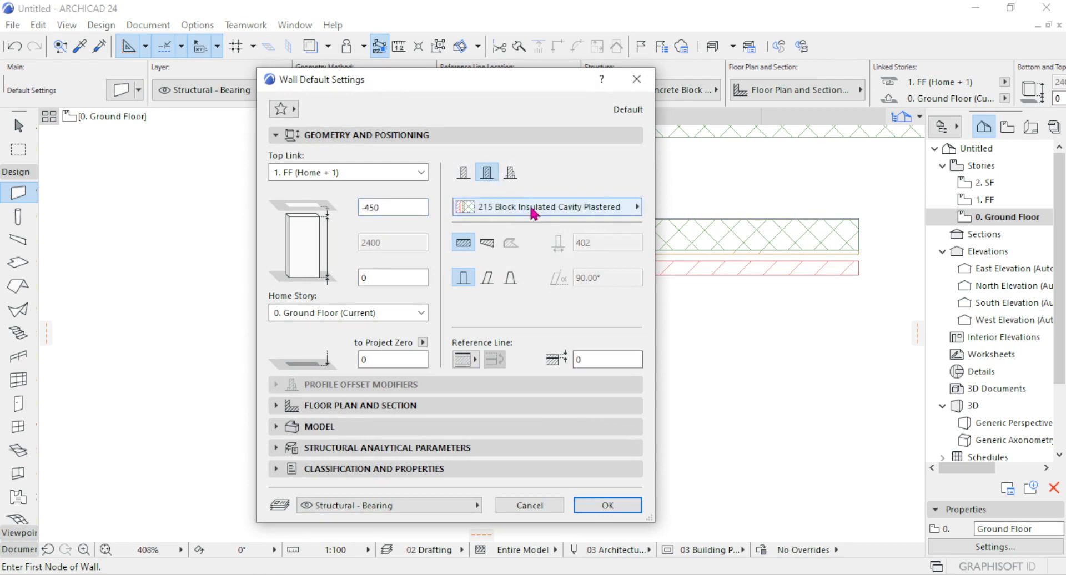
left_click(636, 206)
left_click(746, 474)
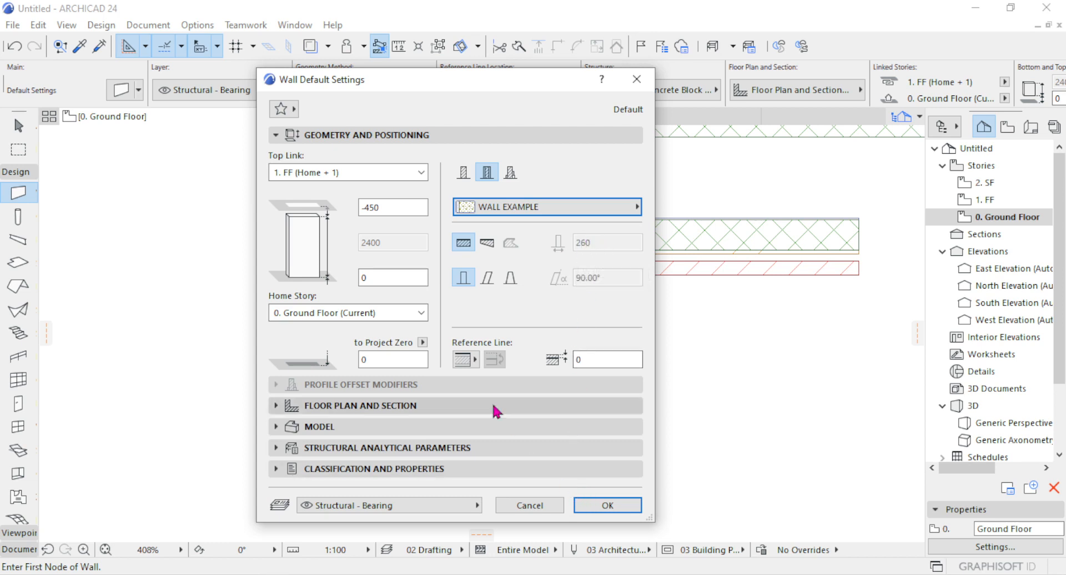
left_click(599, 505)
Draw a straight horizontal wall with the WALL EXAMPLE composite below the two existing walls, starting near their left ends.
left_click(351, 365)
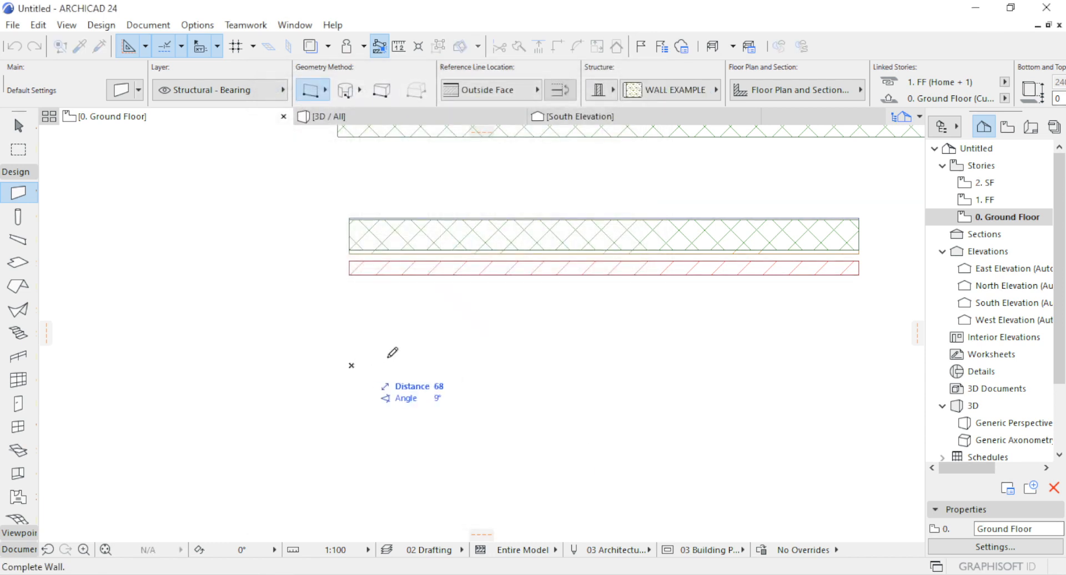
left_click(656, 365)
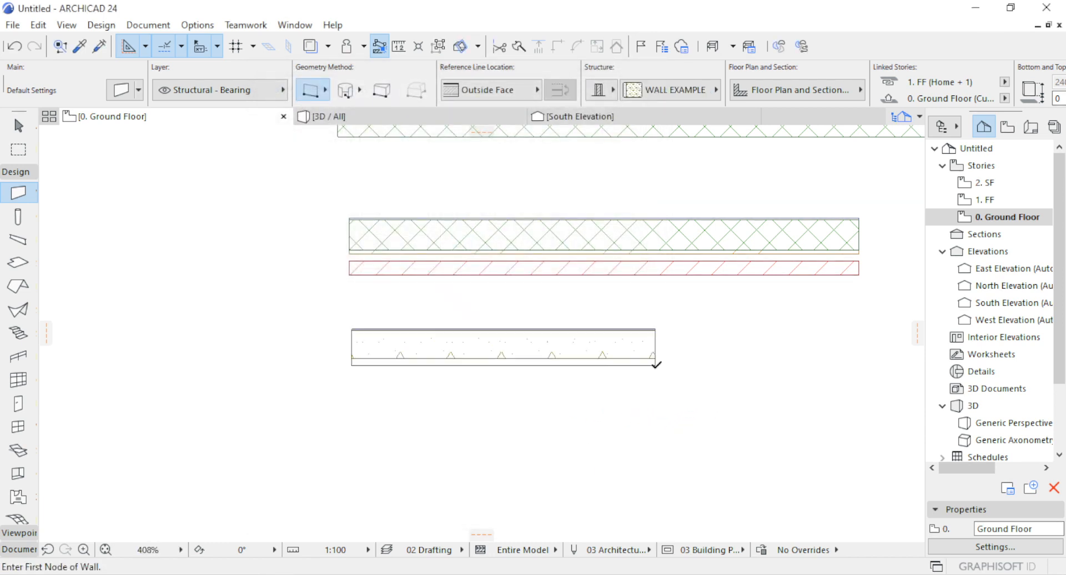
Examine the skins and separator lines at the left end of the new WALL EXAMPLE wall in plan.
scroll(339, 383, "up", 10)
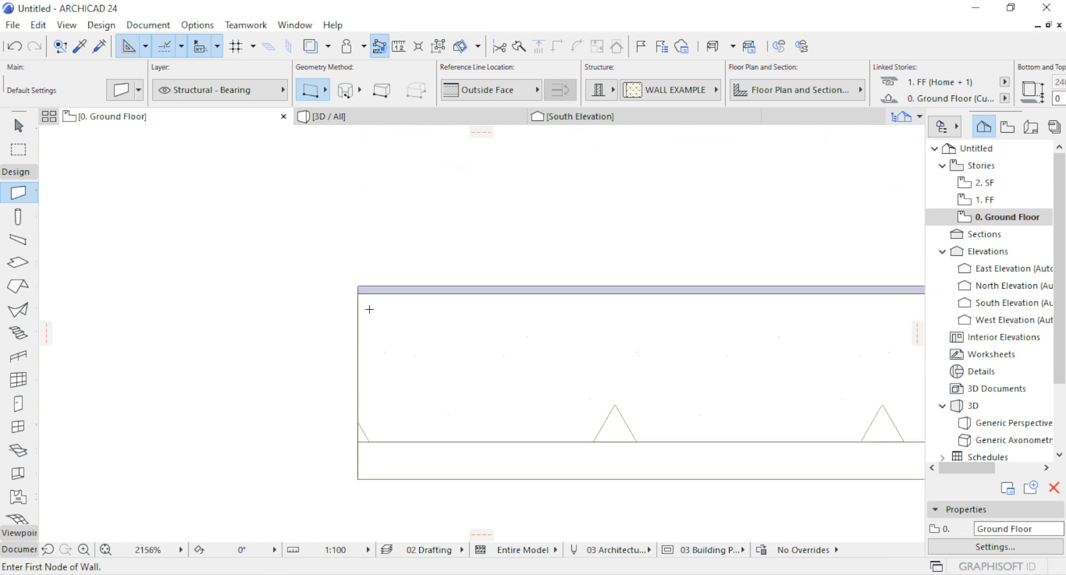
scroll(369, 309, "up", 2)
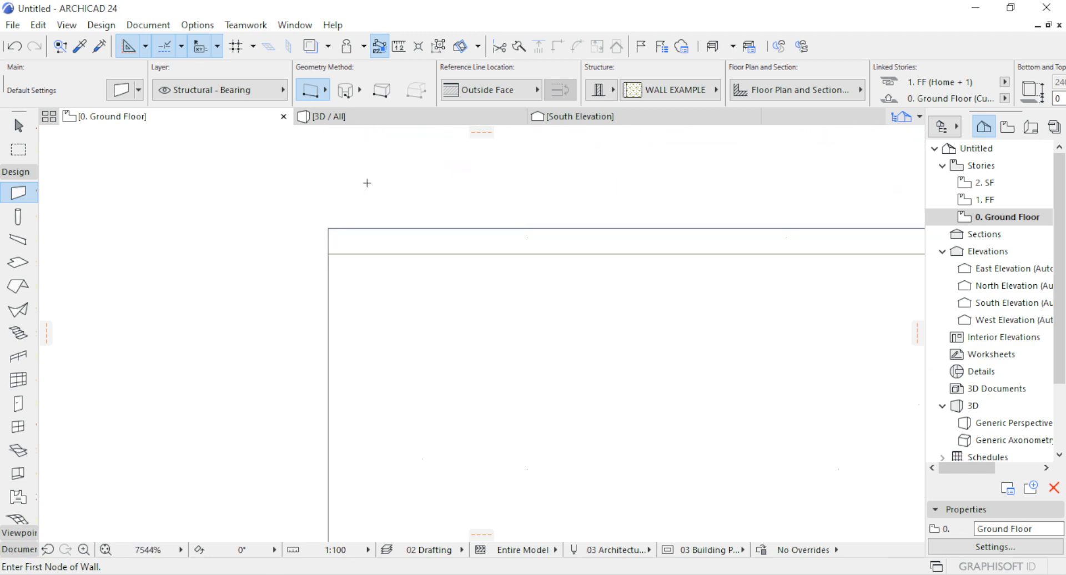
scroll(367, 182, "down", 3)
scroll(353, 215, "up", 2)
scroll(364, 167, "down", 2)
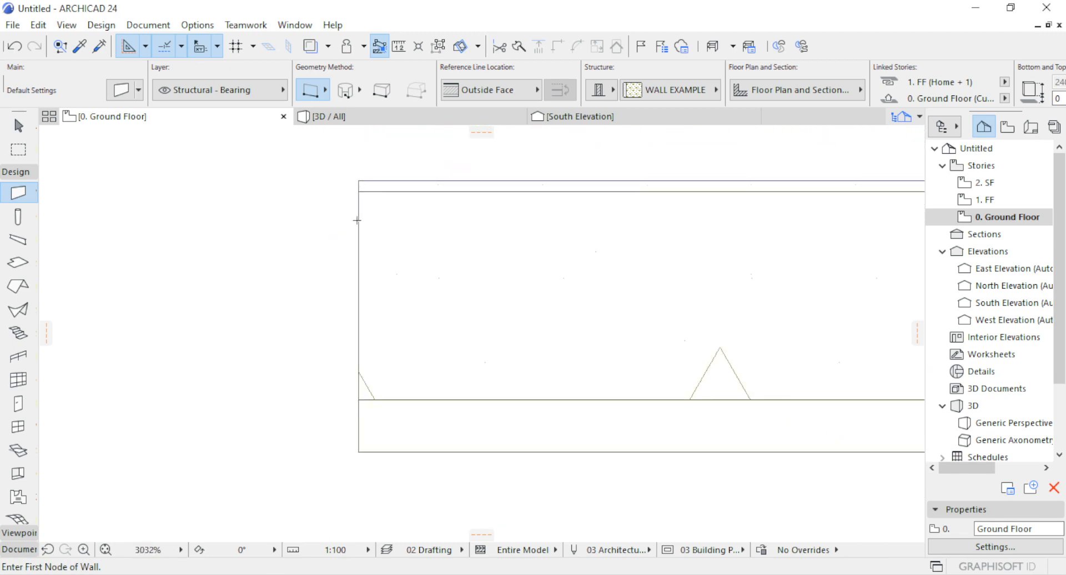
scroll(364, 303, "down", 2)
scroll(369, 316, "up", 7)
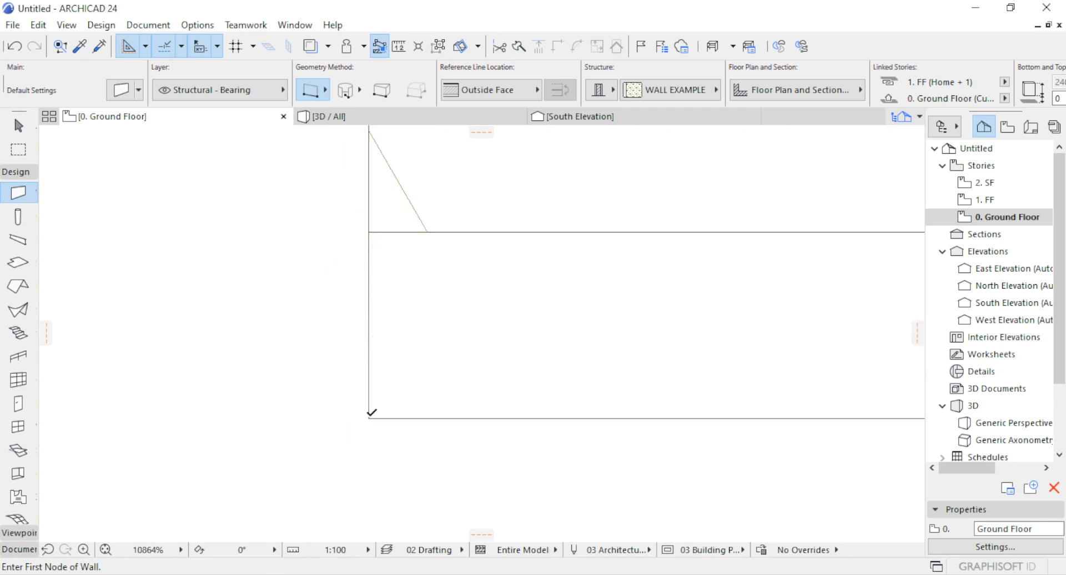
scroll(299, 309, "down", 10)
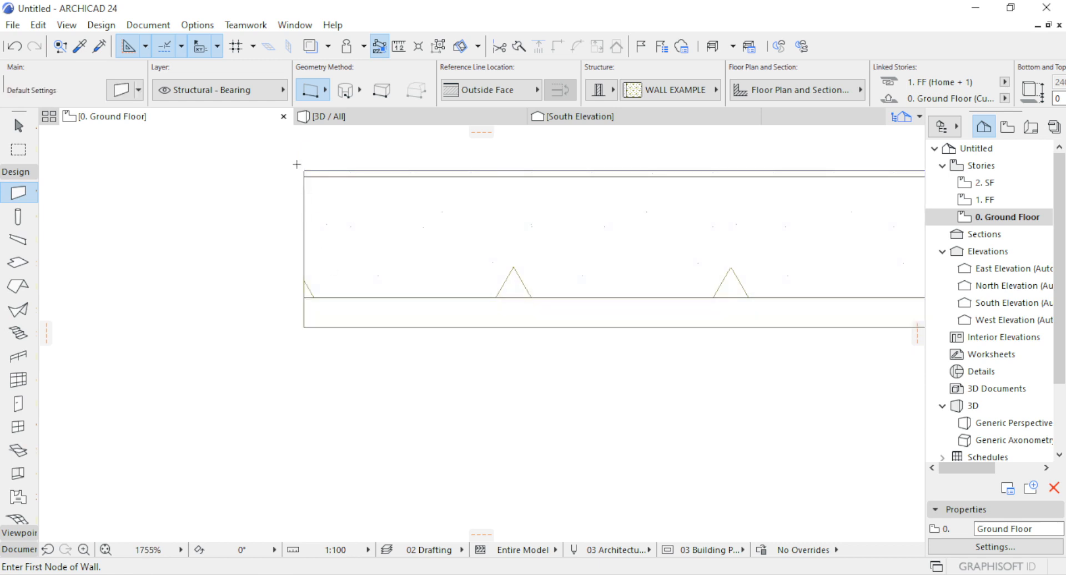
Set the line pen of the Reinforced Concrete skin in the WALL EXAMPLE composite to blue pen 6.
left_click(209, 24)
mouse_move(205, 45)
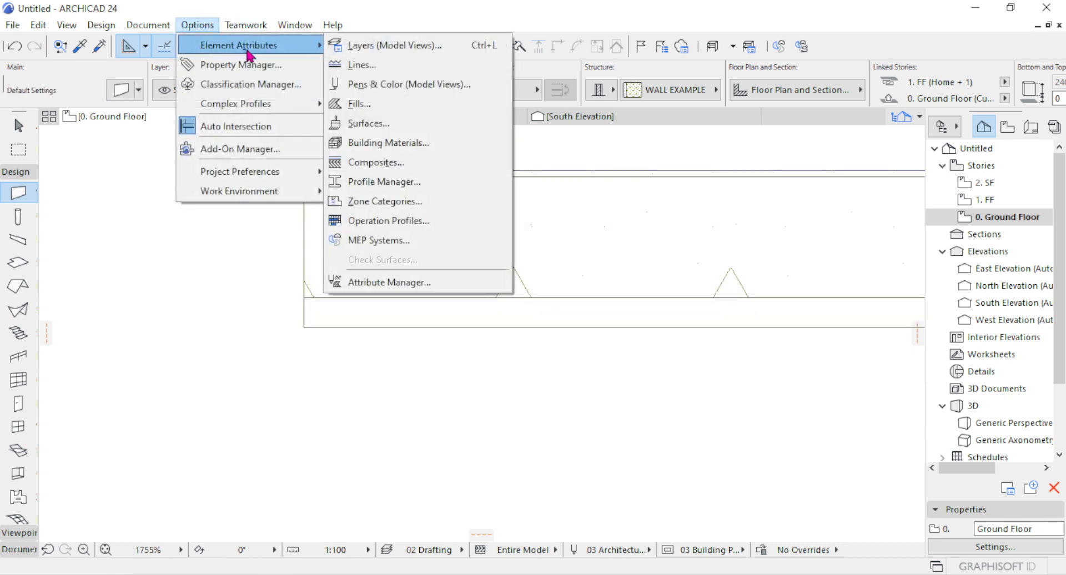
left_click(384, 163)
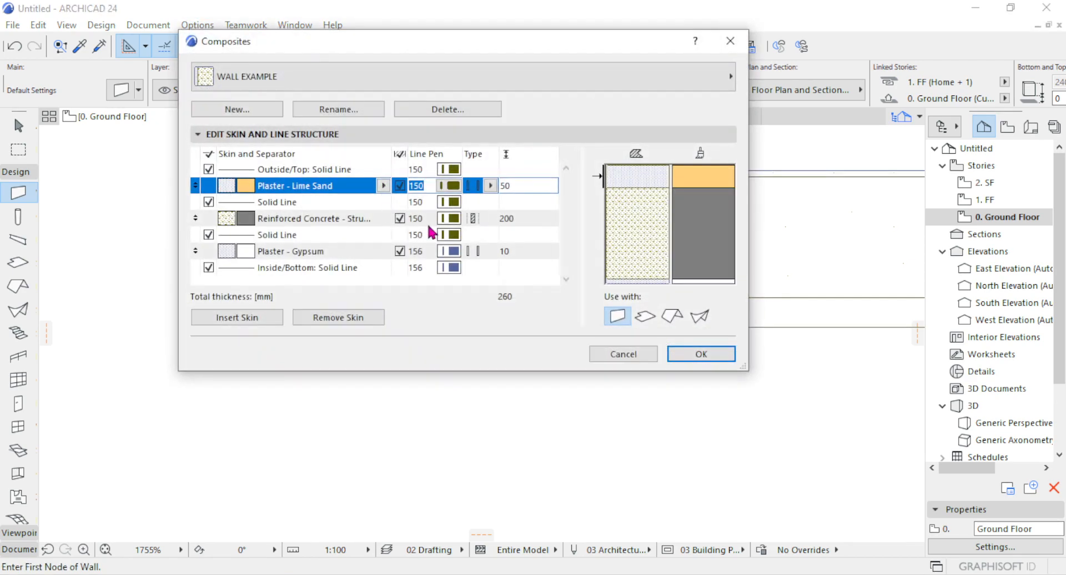
left_click(438, 220)
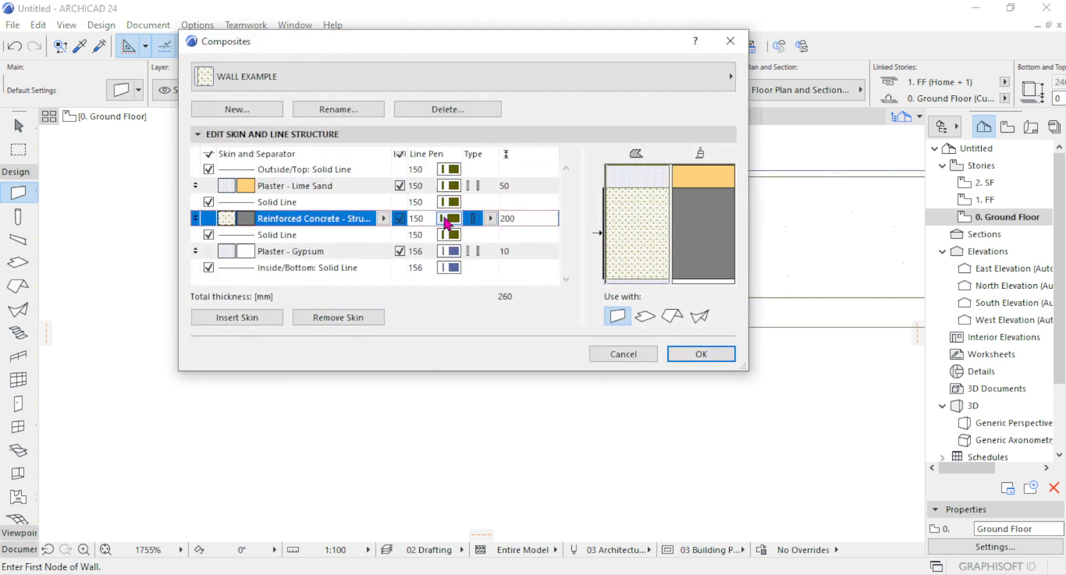
left_click(453, 218)
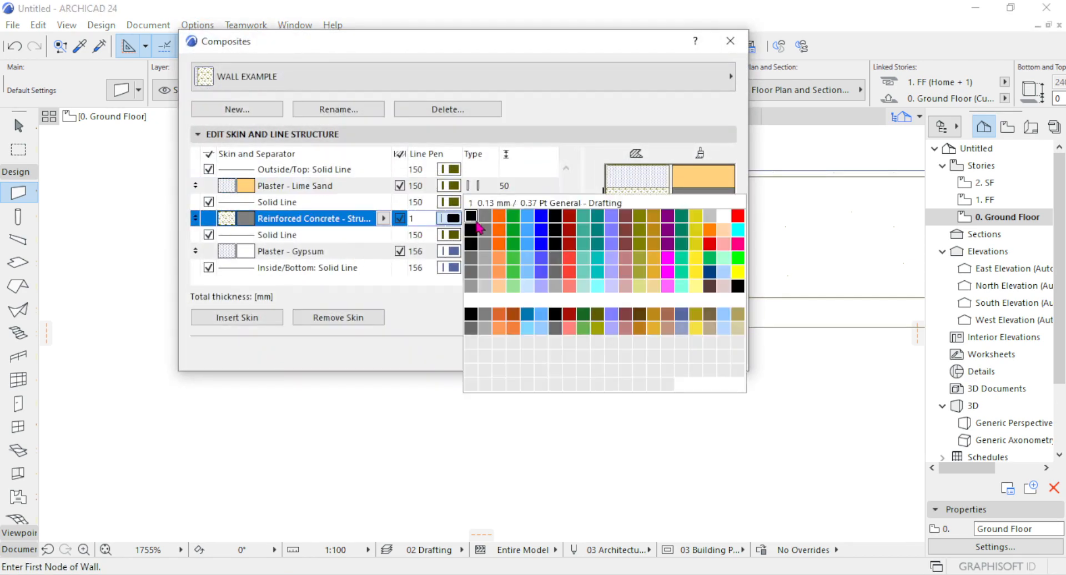
left_click(541, 215)
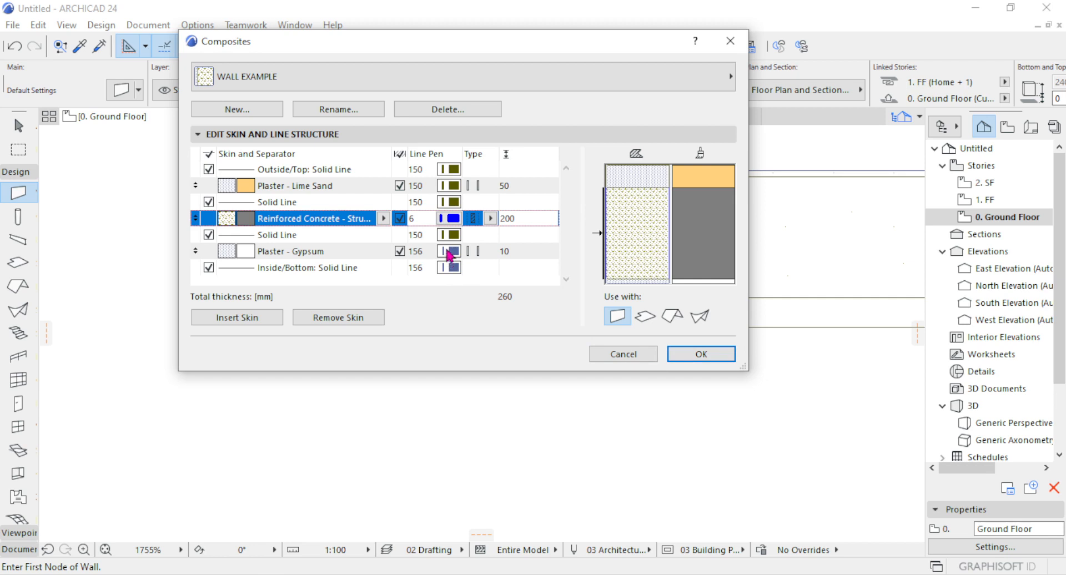
Give both separator lines bordering the Reinforced Concrete skin blue pen 6 and save the composite.
left_click(450, 234)
left_click(449, 235)
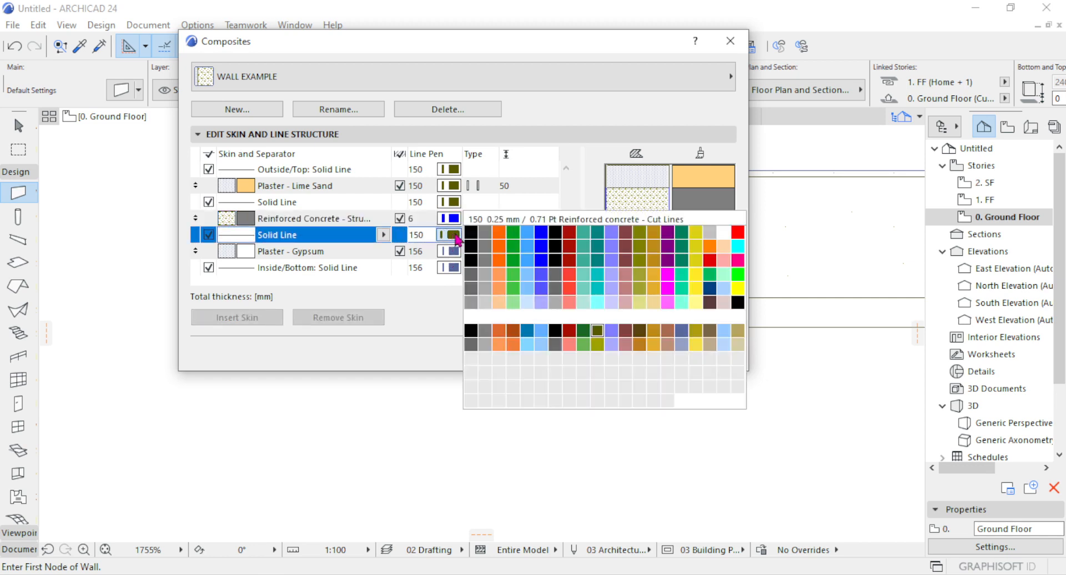
left_click(545, 232)
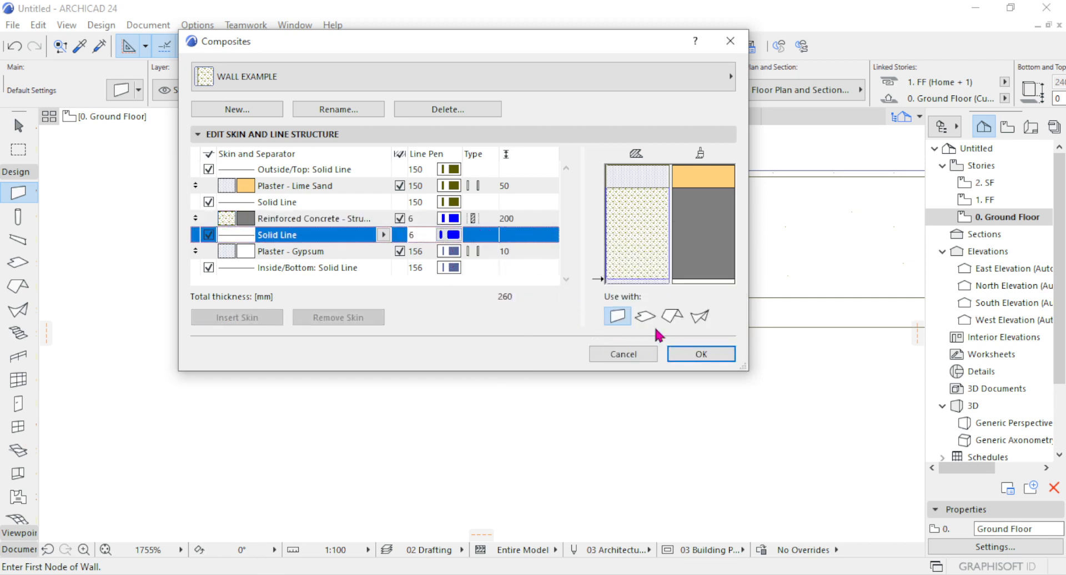
left_click(452, 202)
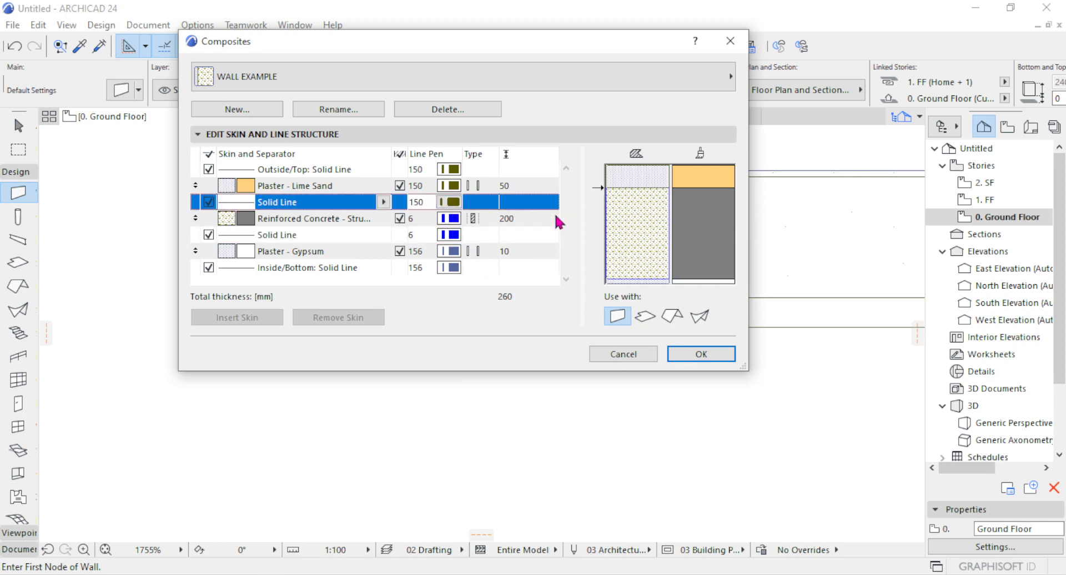
left_click(452, 203)
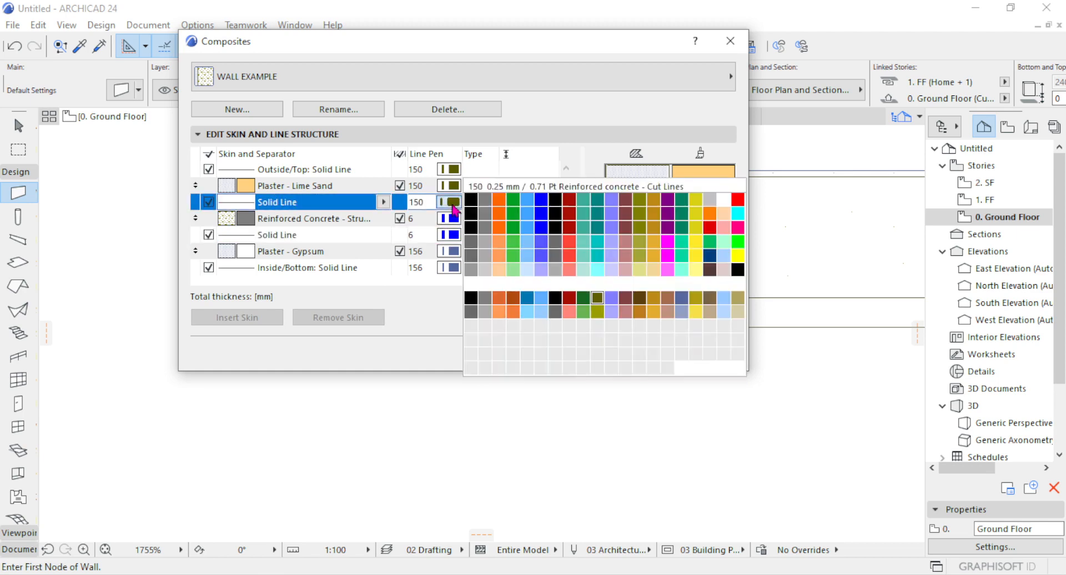
left_click(539, 201)
left_click(701, 355)
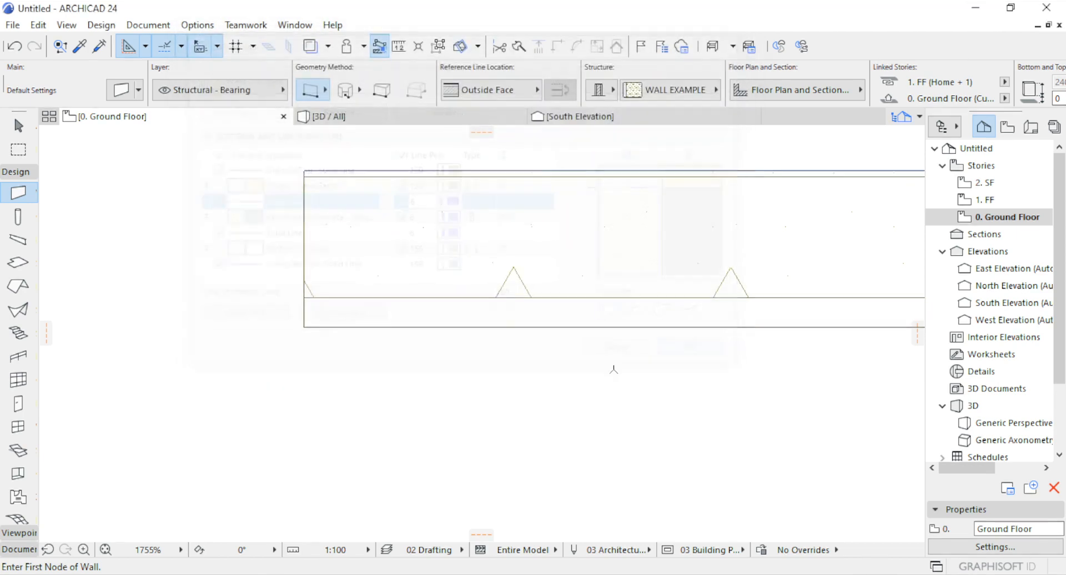
Inspect the recoloured outline of the concrete core and the plaster edges at the wall's left end in plan.
scroll(296, 207, "up", 5)
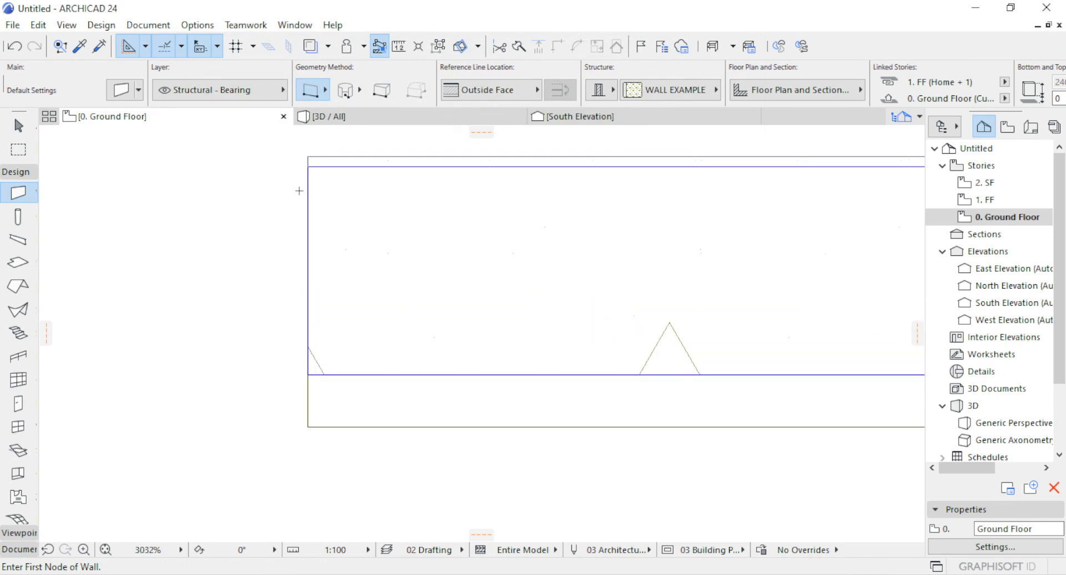
scroll(306, 173, "down", 2)
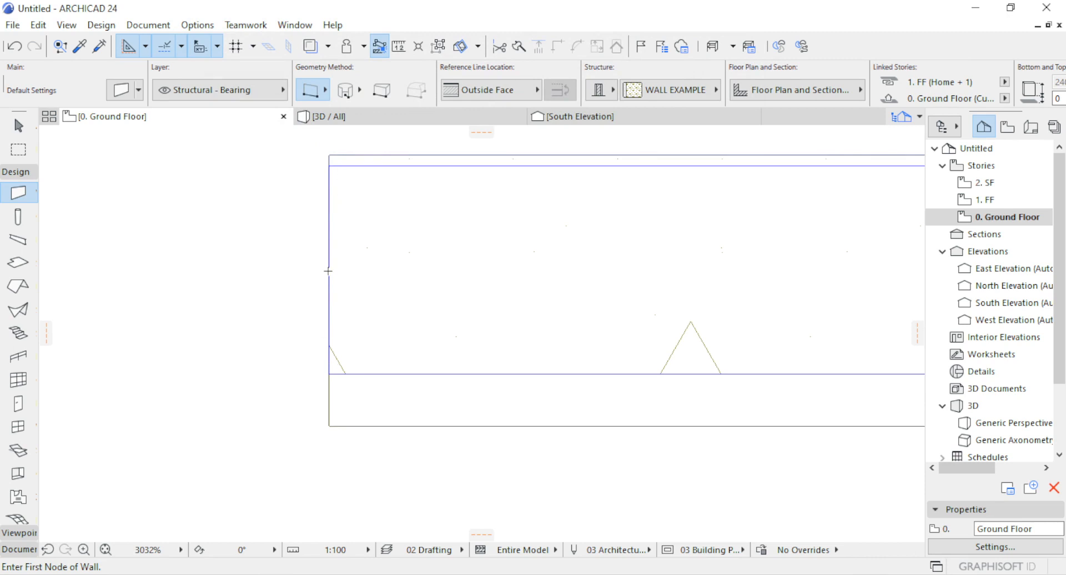
scroll(325, 411, "up", 5)
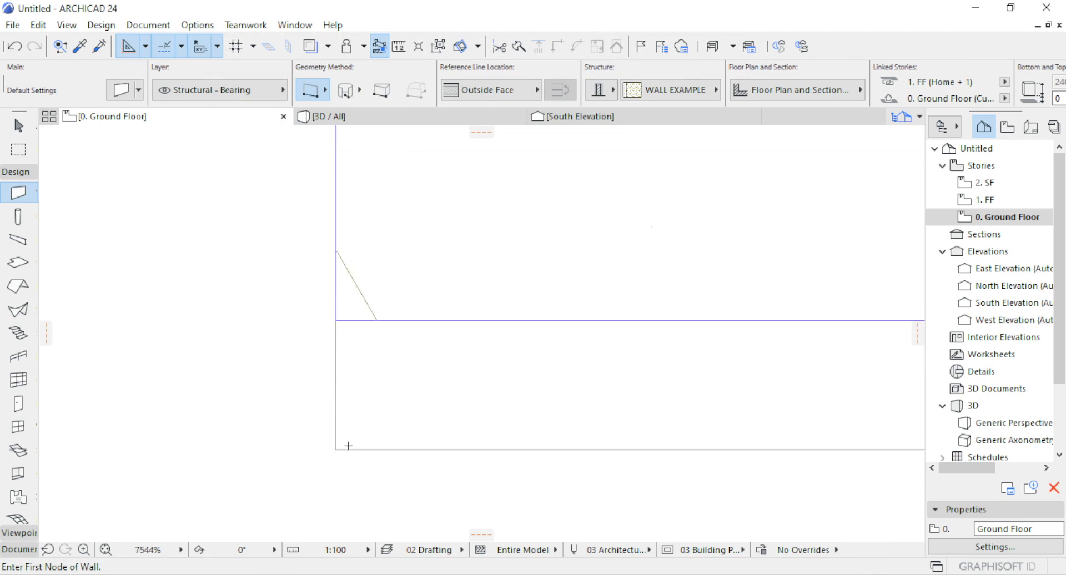
scroll(348, 469, "down", 6)
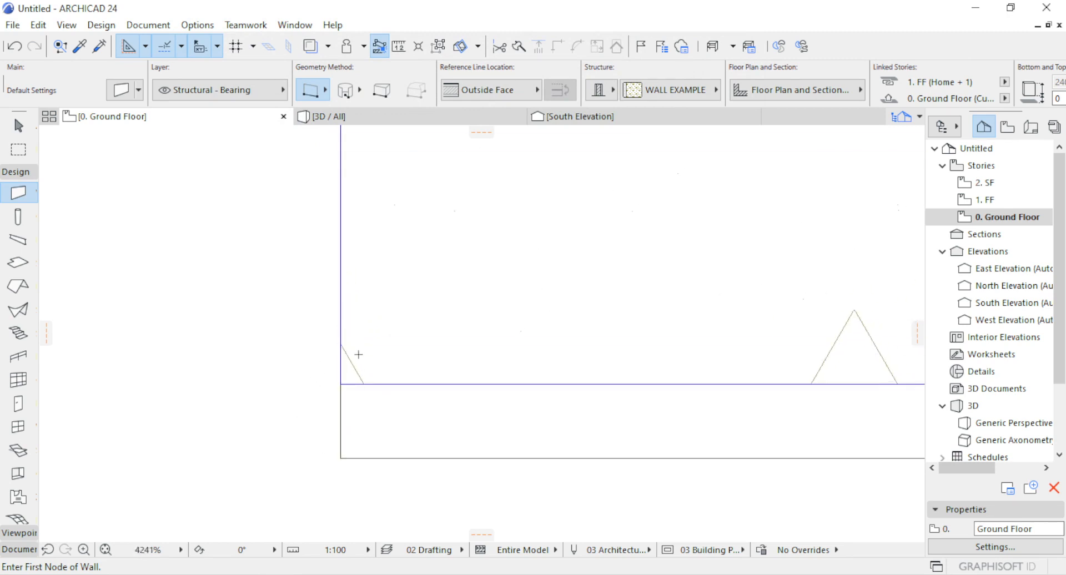
scroll(355, 205, "up", 4)
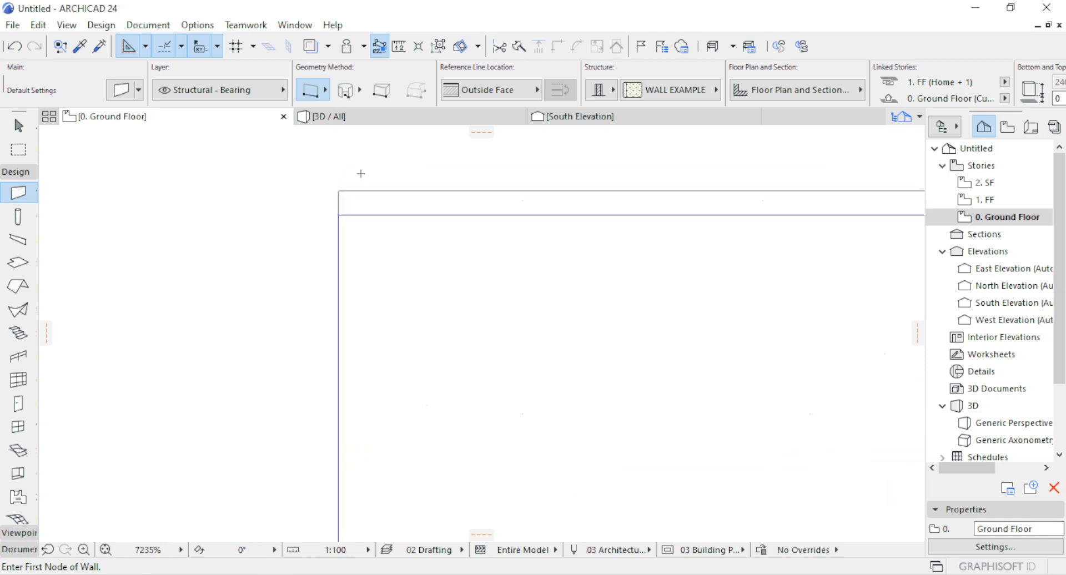
scroll(383, 164, "down", 2)
scroll(389, 149, "down", 2)
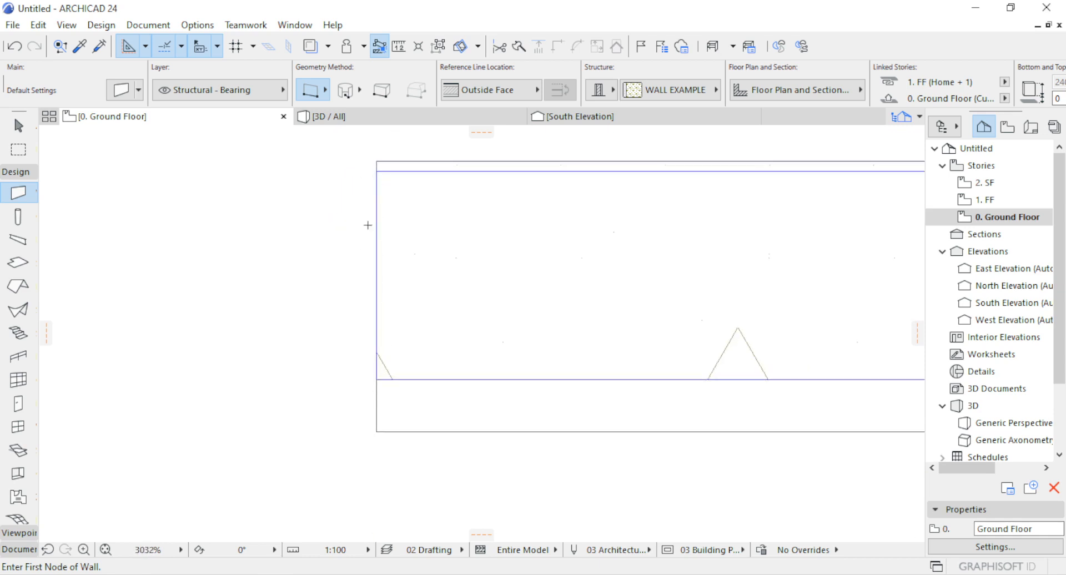
scroll(385, 163, "up", 4)
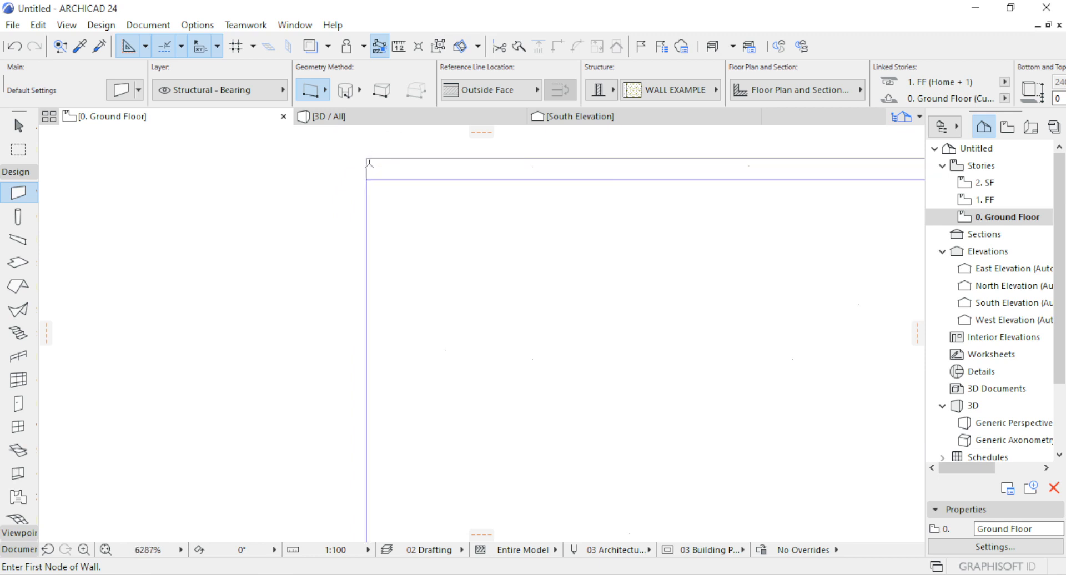